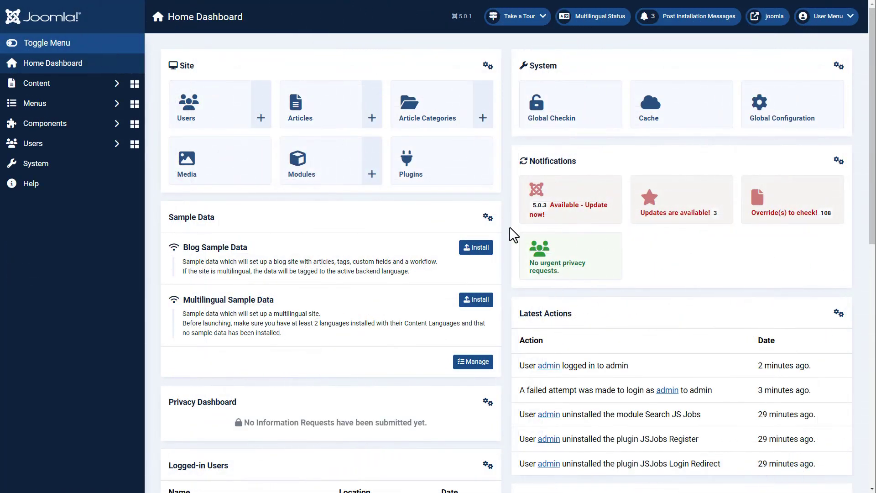
# - Search the web extension catalogue in the extension installer for "JS Support Ticket"
pyautogui.click(40, 170)
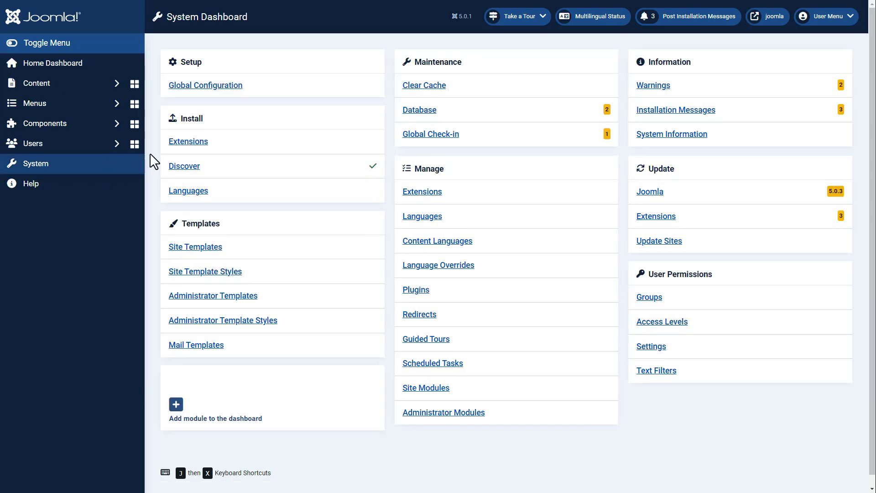
pyautogui.click(188, 143)
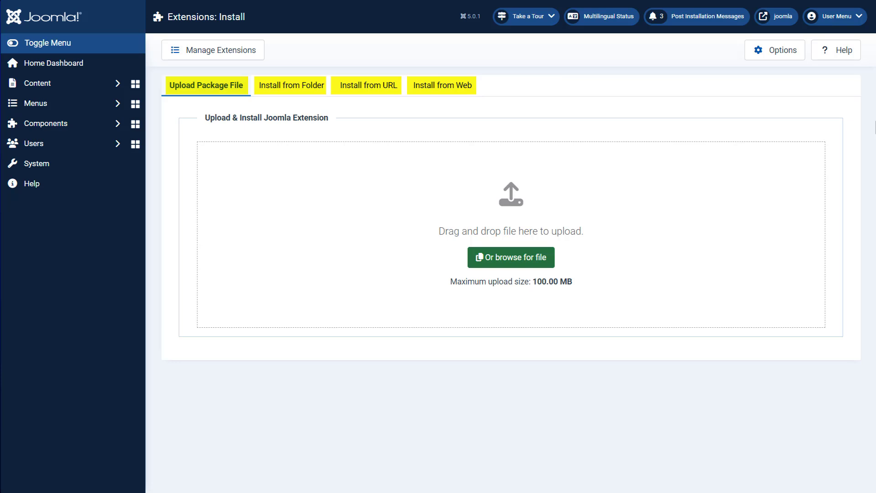
pyautogui.click(437, 88)
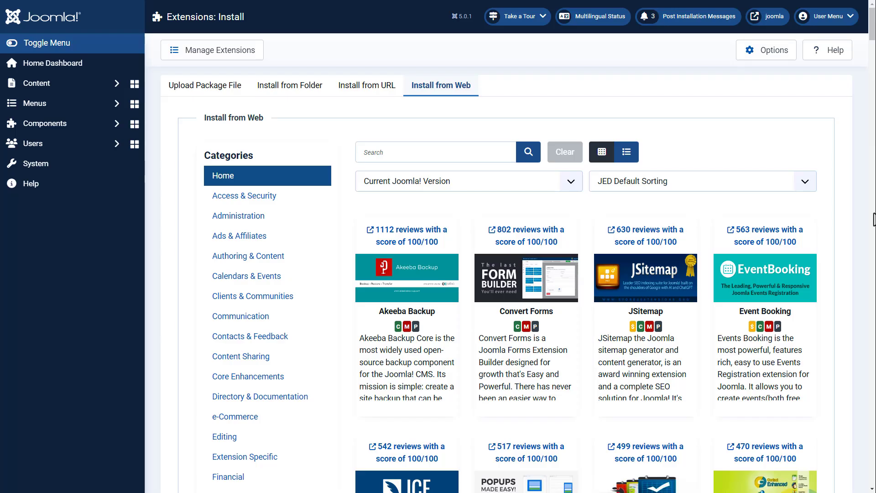
pyautogui.click(384, 153)
pyautogui.write('JS Support Ticket')
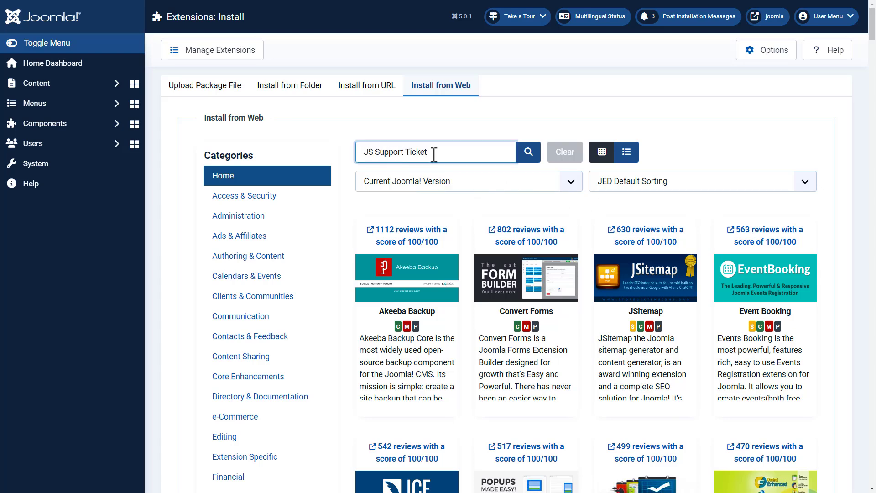
pyautogui.click(528, 156)
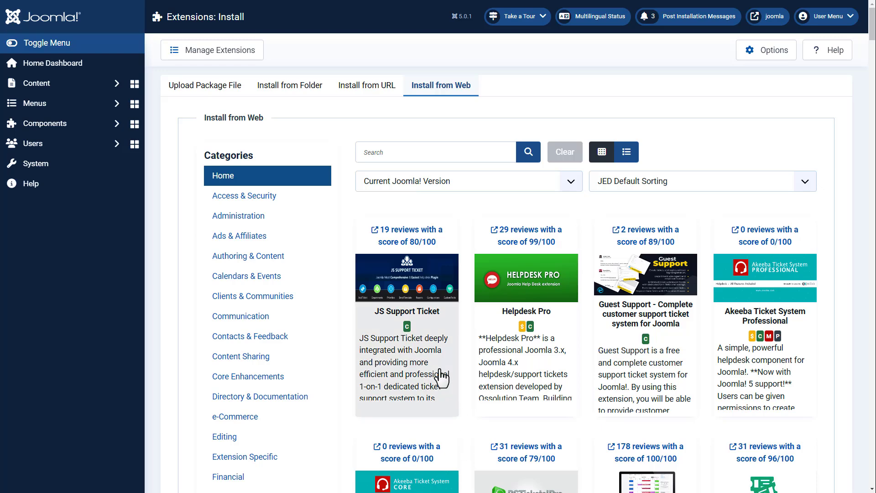
# - Install the JS Support Ticket component from its catalogue entry and confirm the installation
pyautogui.click(414, 325)
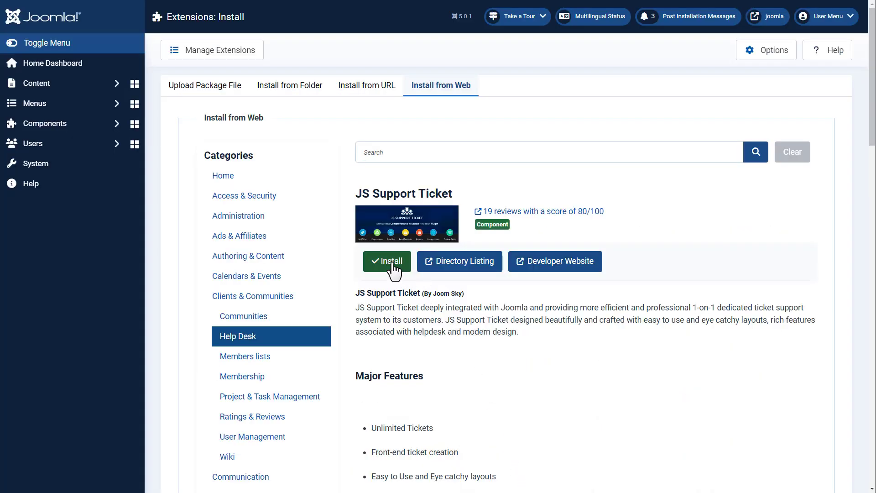
pyautogui.scroll(-5, 393, 270)
pyautogui.scroll(-10, 393, 270)
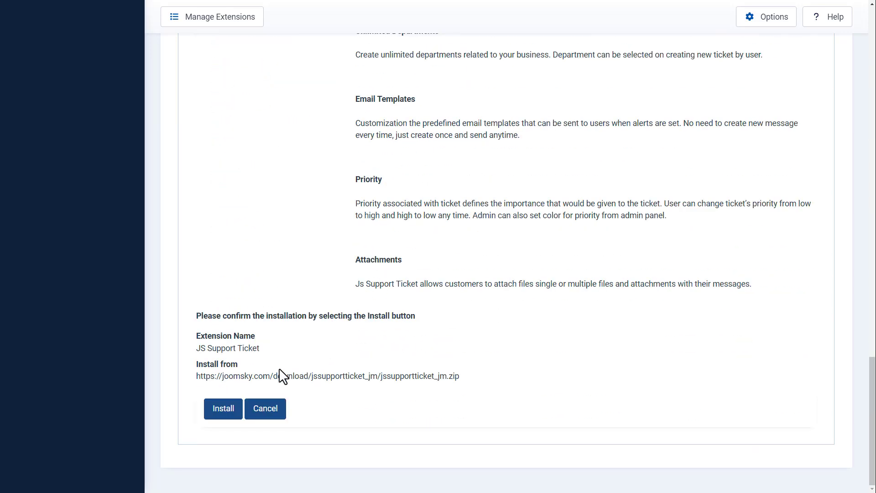
pyautogui.click(228, 410)
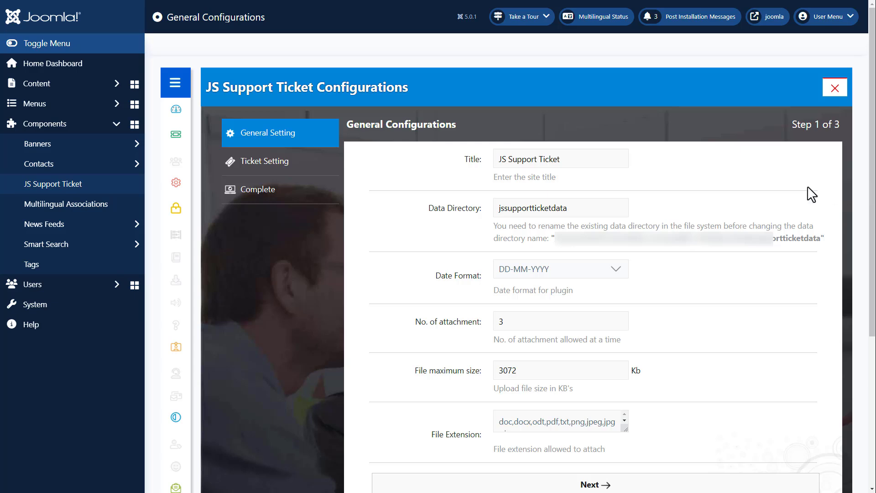
# - In the general configuration, set the title to "JS Support Ticket System" and the date format to MM-DD-YYYY
pyautogui.click(575, 160)
pyautogui.write('System')
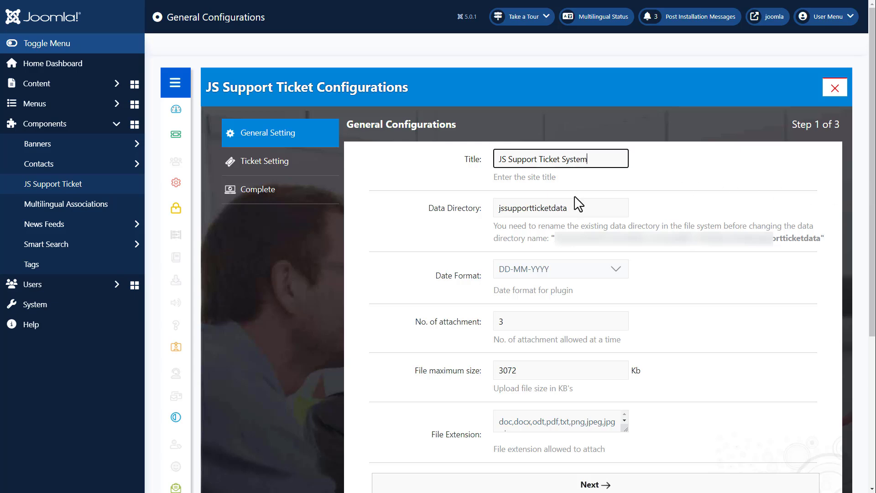
pyautogui.click(571, 268)
pyautogui.click(569, 294)
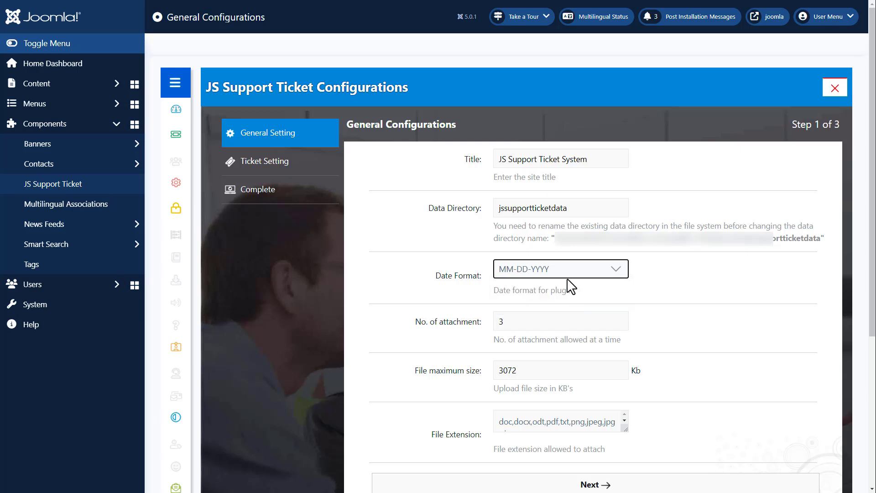
# - Allow 5 attachments with a maximum file size of 3000 Kb, enlarge the file extension box, and proceed to the ticket settings
pyautogui.click(514, 322)
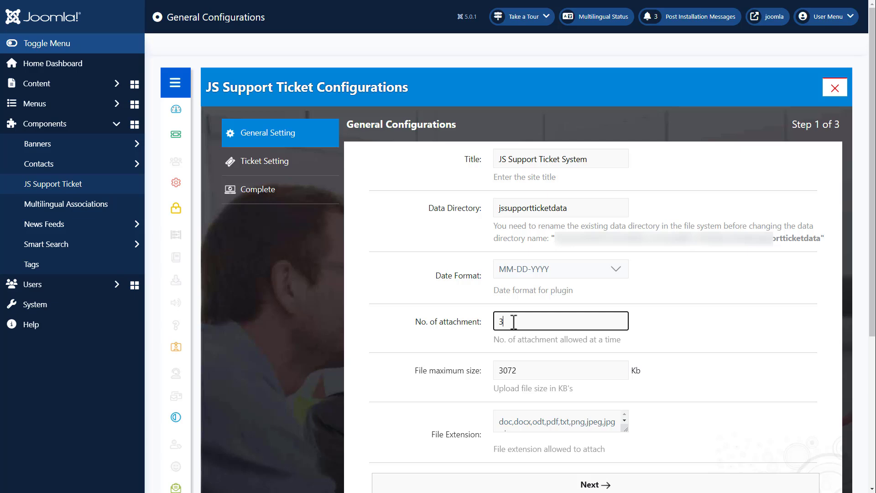
pyautogui.click(523, 372)
pyautogui.press('BackSpace')
pyautogui.press('BackSpace')
pyautogui.write('00')
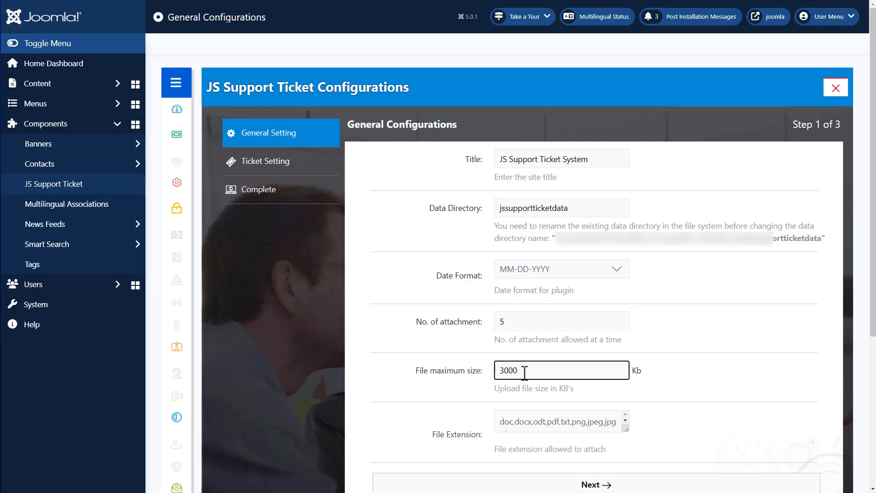
pyautogui.moveTo(874, 331); pyautogui.dragTo(875, 385)
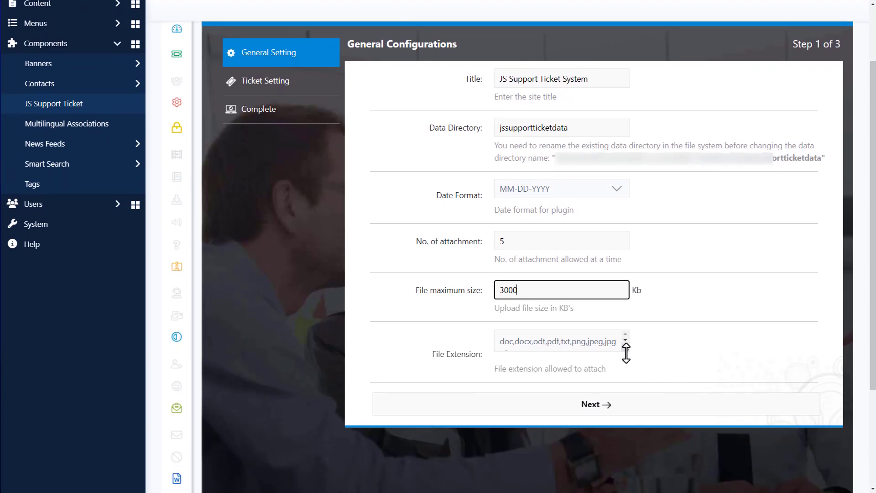
pyautogui.moveTo(626, 353); pyautogui.dragTo(627, 368)
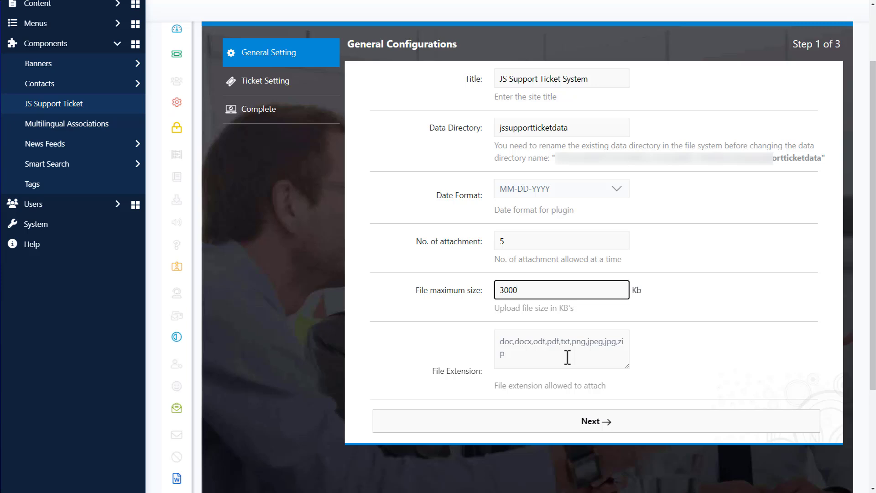
pyautogui.click(592, 423)
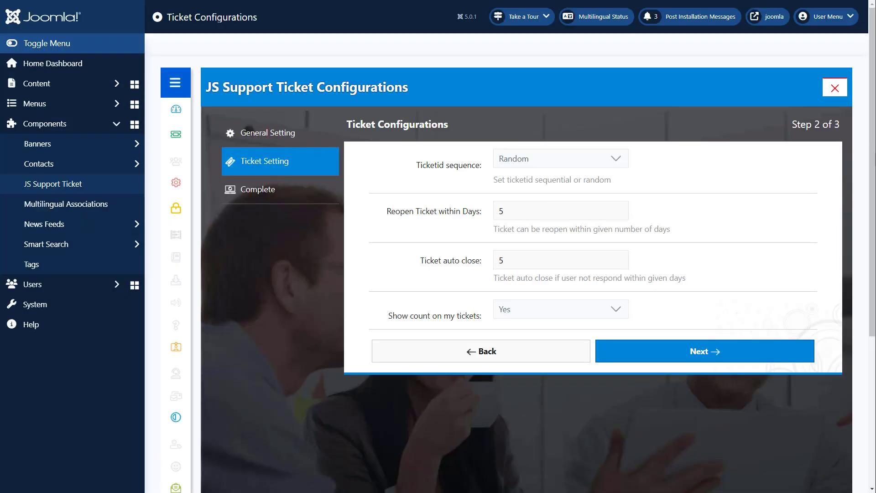
# - Choose the Random ticket ID sequence and set both the ticket reopening period and ticket auto close to 7 days
pyautogui.click(562, 158)
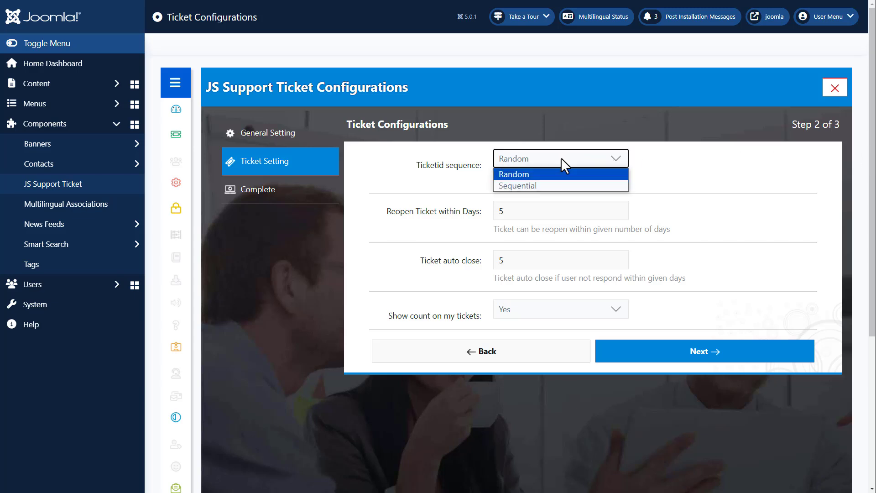
pyautogui.click(551, 176)
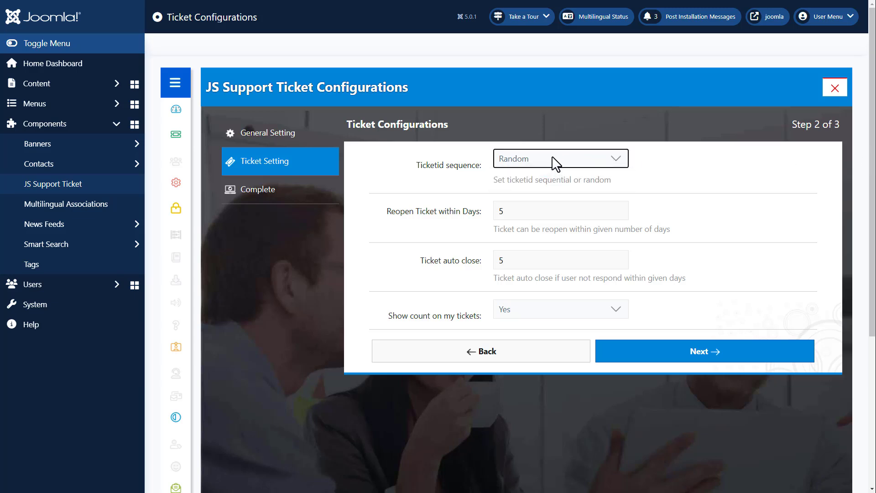
pyautogui.click(531, 211)
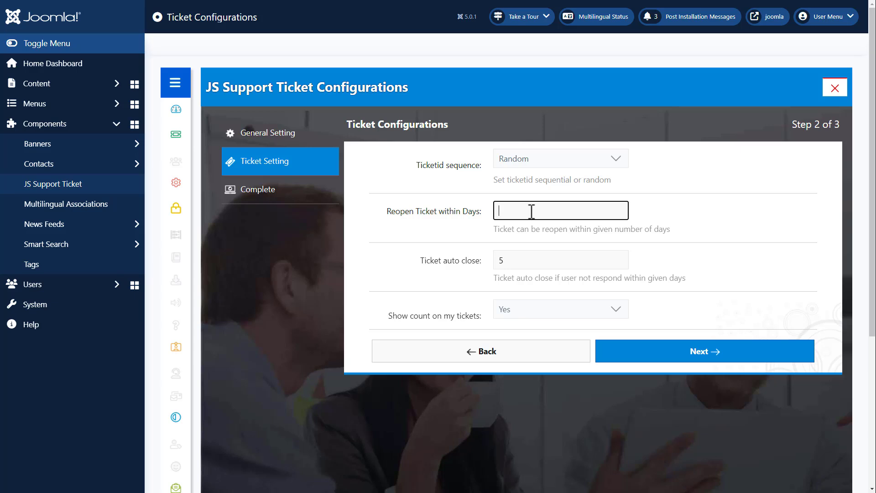
pyautogui.write('7')
pyautogui.click(518, 263)
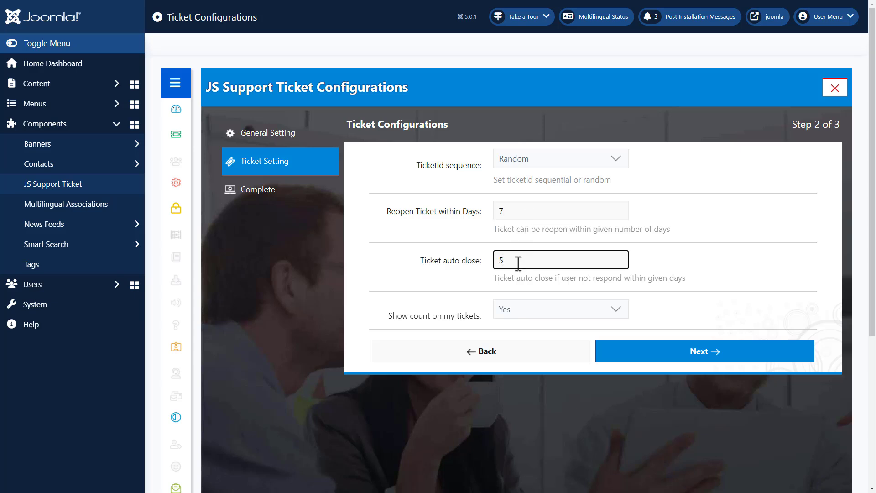
pyautogui.write('7')
# - Choose Yes for showing the count on my tickets and finish the setup wizard
pyautogui.click(515, 310)
pyautogui.click(514, 324)
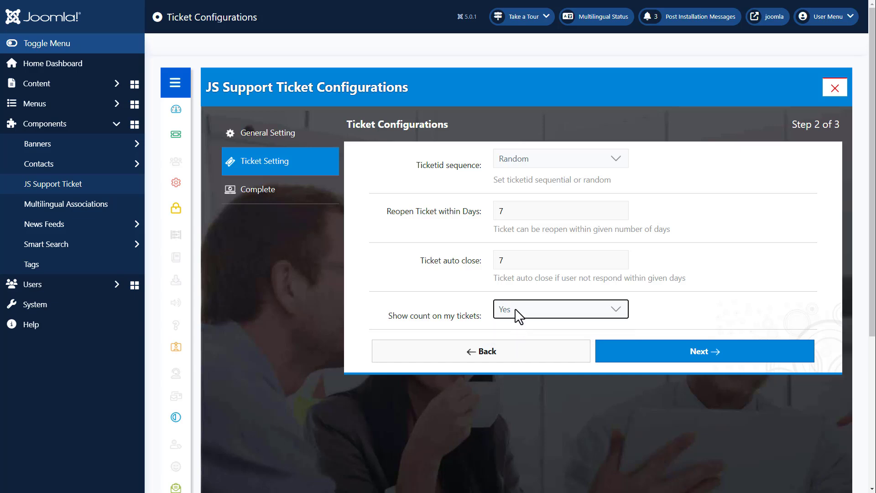
pyautogui.click(703, 360)
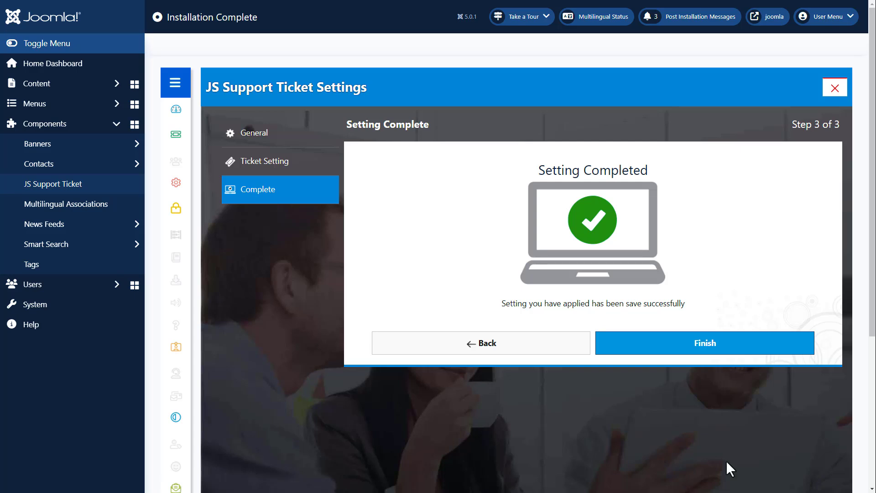
pyautogui.click(704, 346)
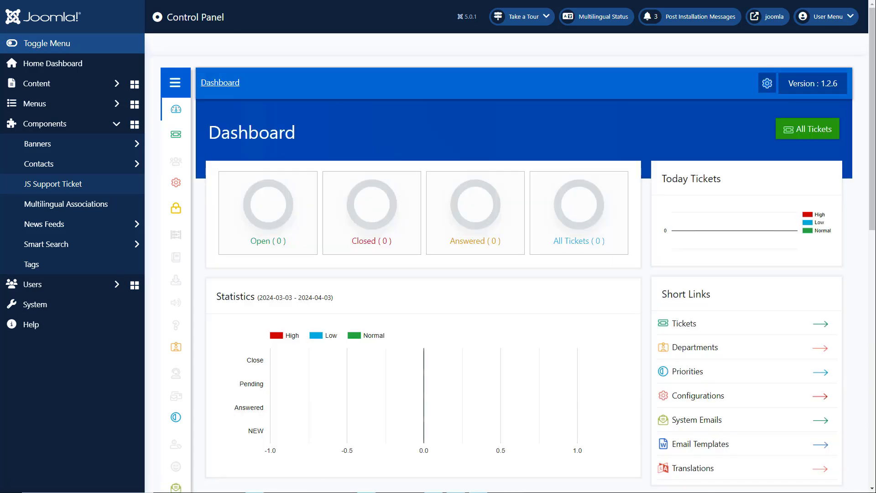
pyautogui.scroll(-7, 502, 273)
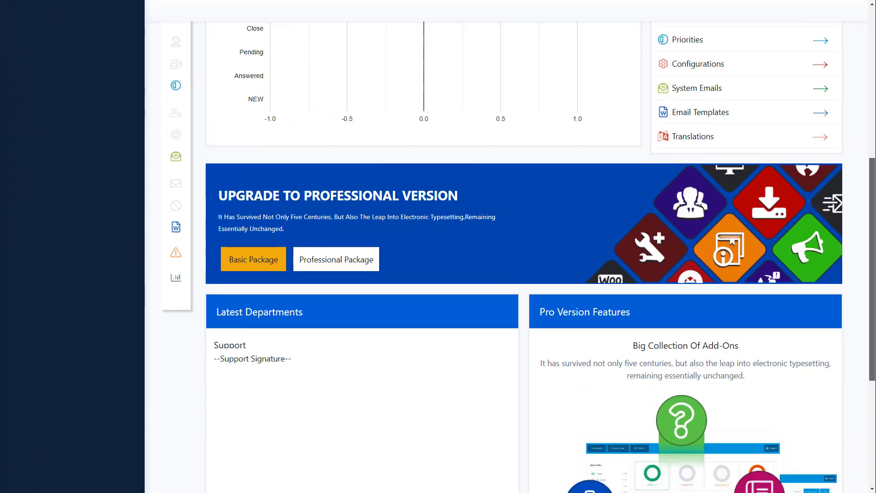
pyautogui.scroll(-4, 502, 274)
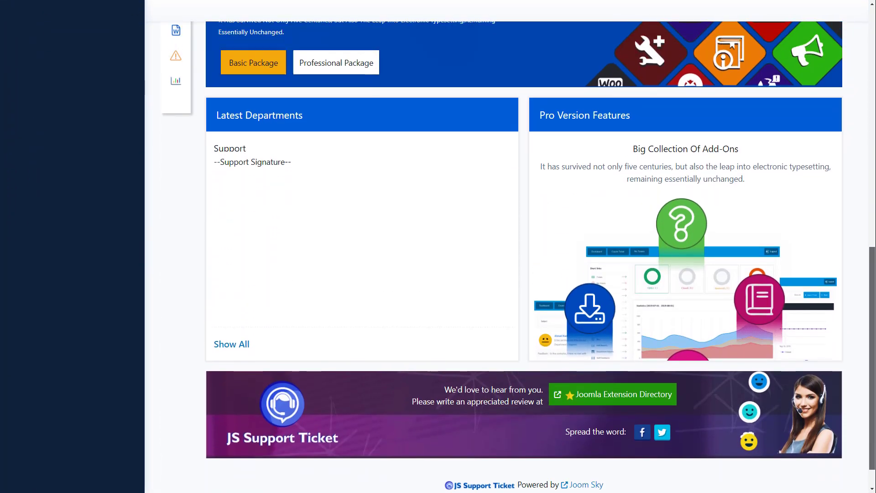
pyautogui.scroll(11, 502, 256)
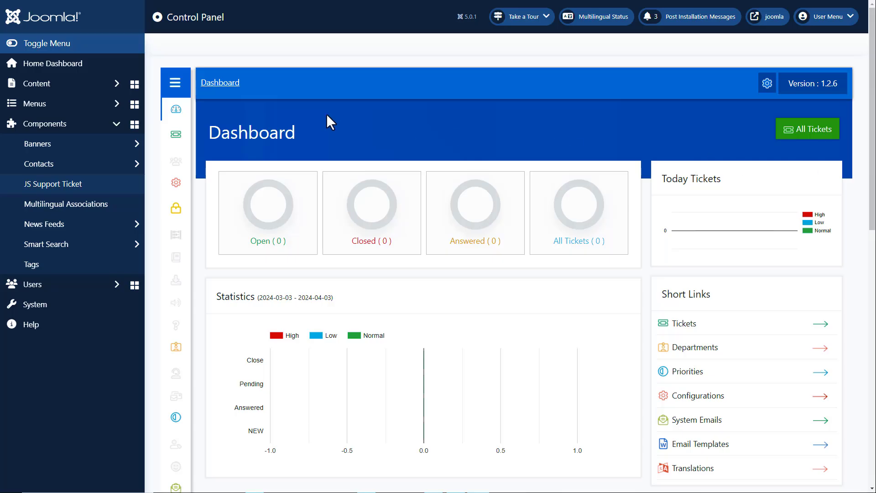
# - Create a Main Menu item titled "Control Panel" with the JS Support Ticket Control Panel type, then save and close it
pyautogui.click(71, 106)
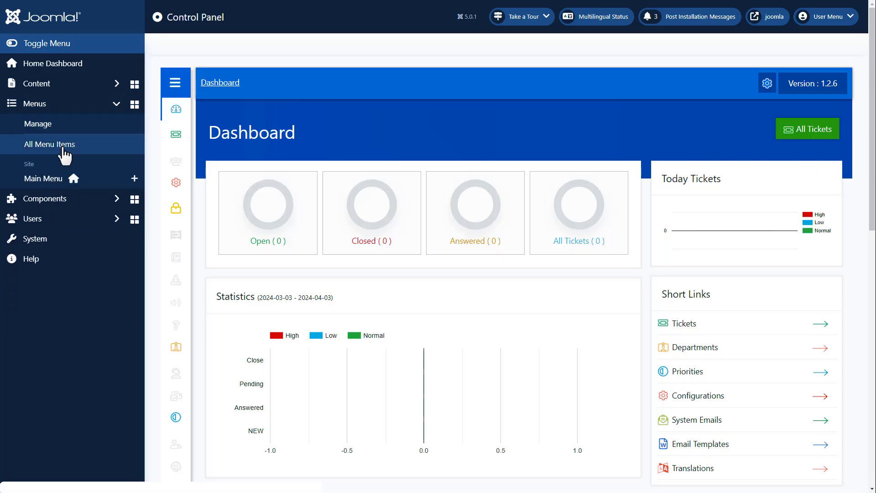
pyautogui.click(58, 183)
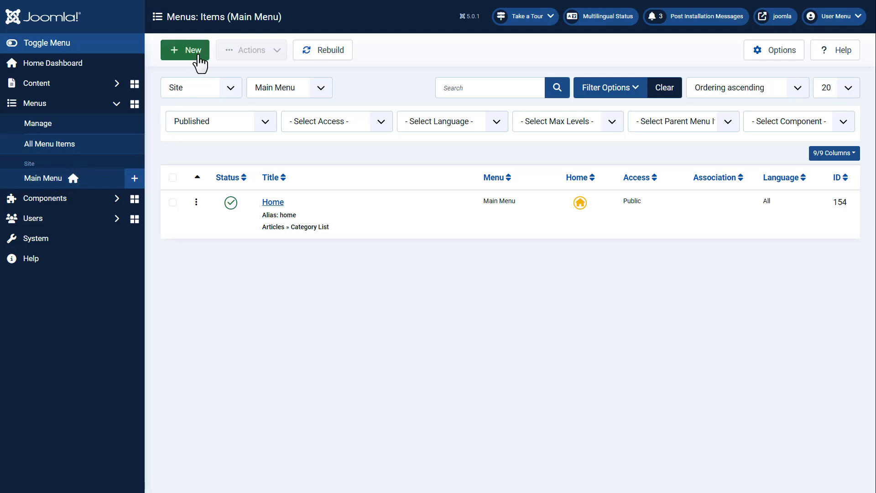
pyautogui.click(199, 61)
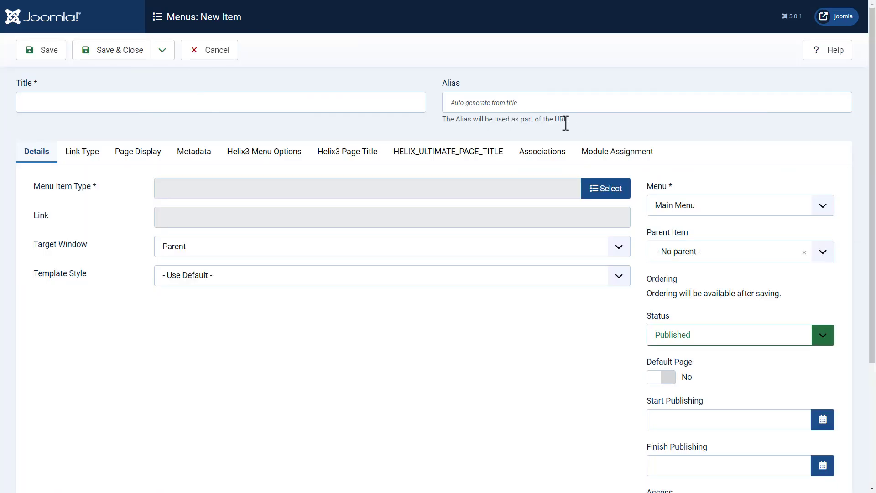
pyautogui.click(103, 99)
pyautogui.write('Control Panel')
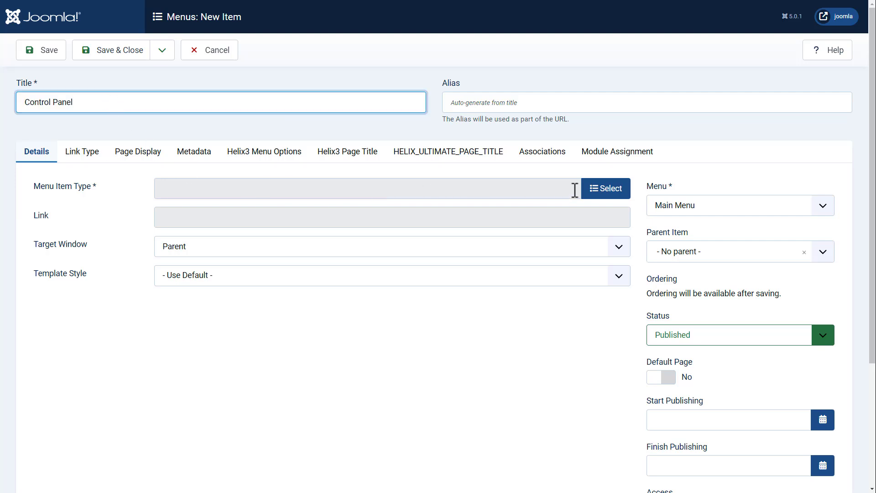
pyautogui.click(599, 196)
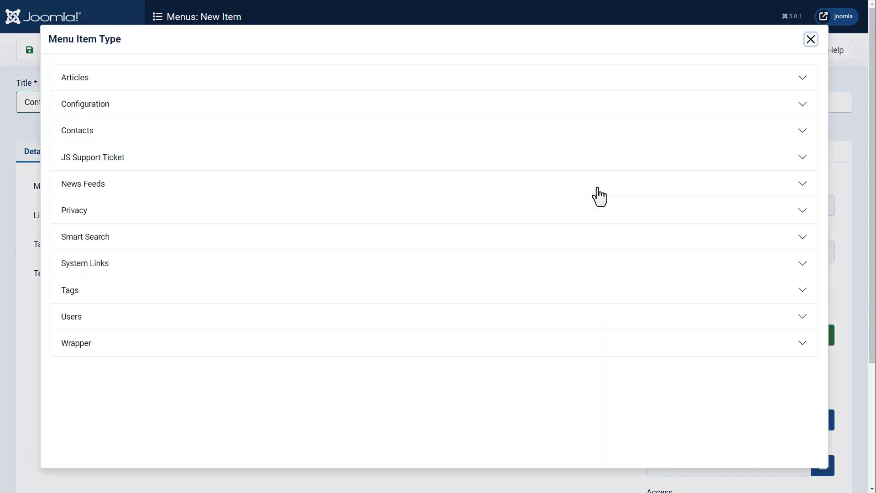
pyautogui.click(107, 162)
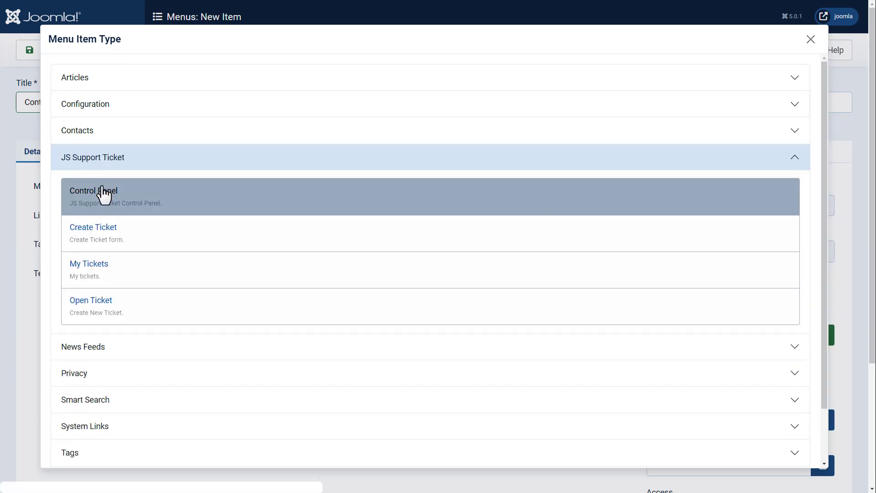
pyautogui.click(103, 195)
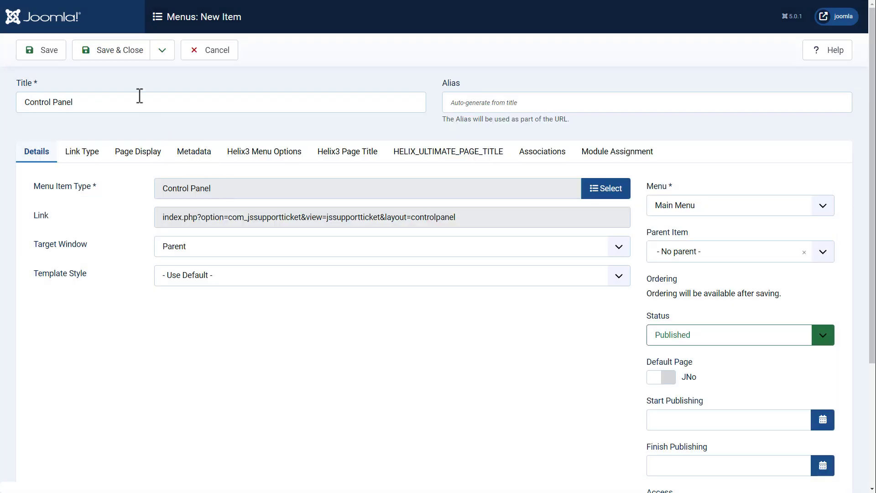
pyautogui.click(120, 60)
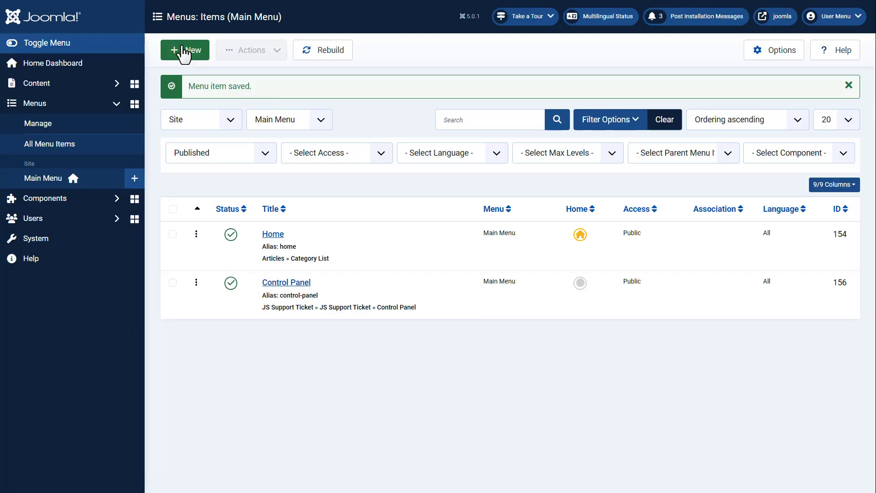
# - Create a Main Menu item titled "Submit Ticket" with the JS Support Ticket Create Ticket type, then save and close it
pyautogui.click(185, 51)
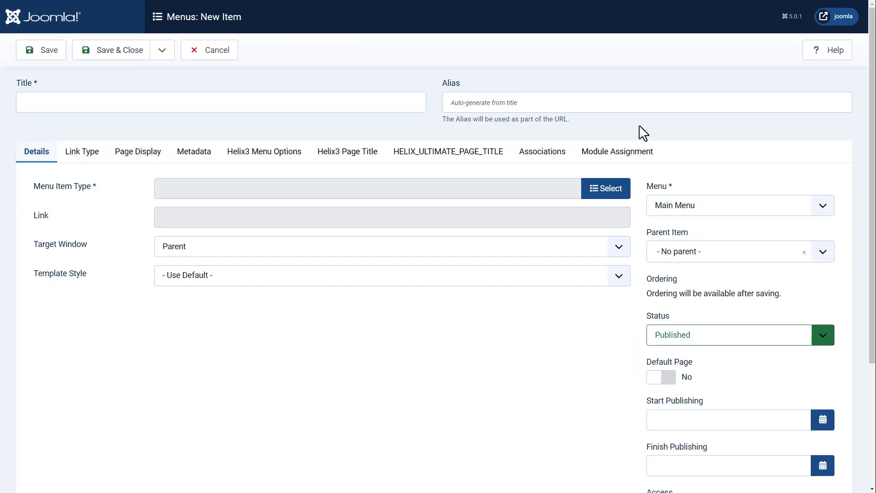
pyautogui.click(91, 103)
pyautogui.write('Submit Ticket')
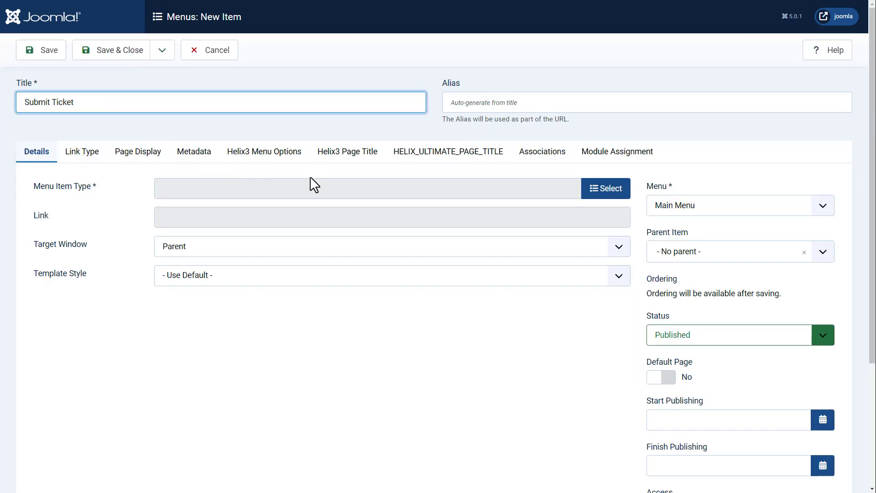
pyautogui.click(595, 188)
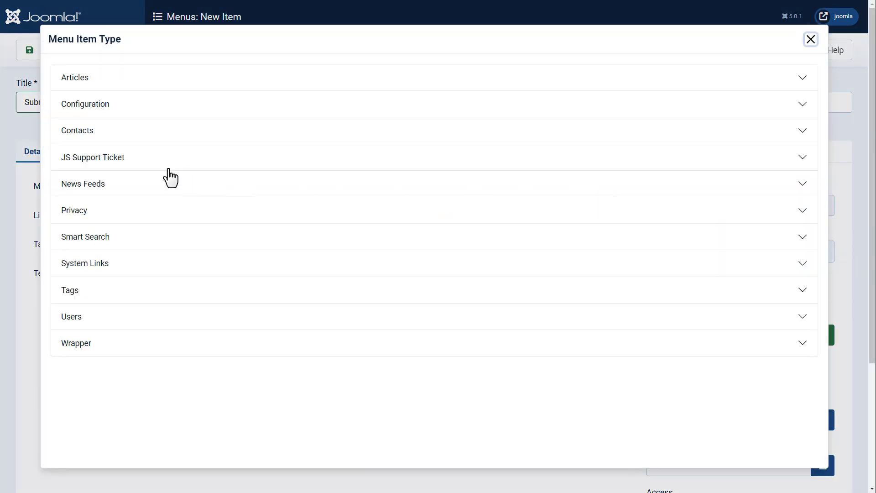
pyautogui.click(128, 160)
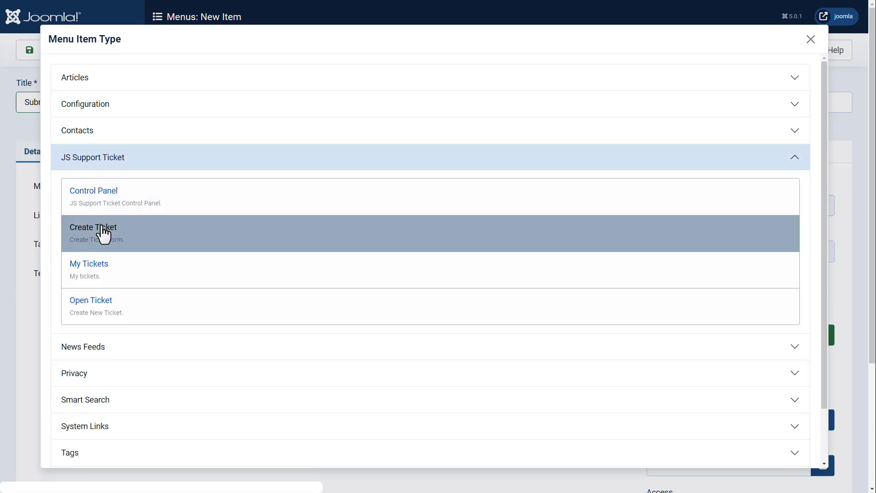
pyautogui.click(104, 233)
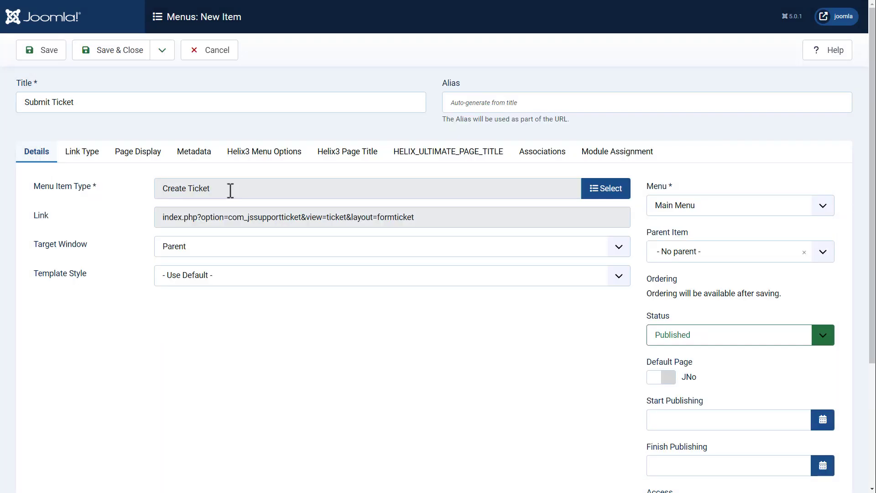
pyautogui.click(123, 54)
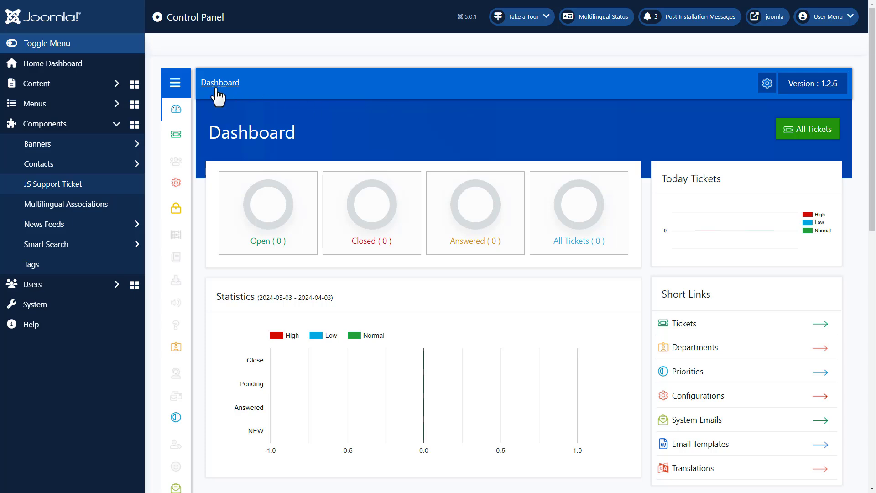
# - Open the JS Support Ticket update page, paste the activation key, and start the Pro installer
pyautogui.click(176, 83)
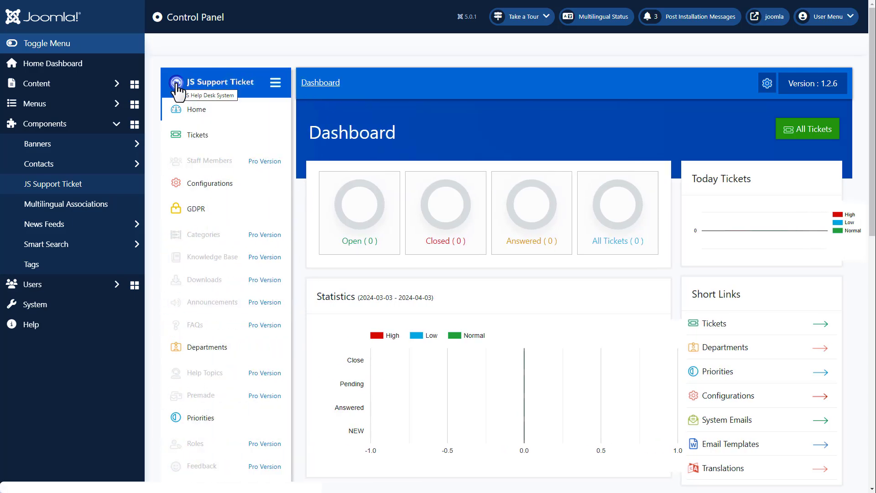
pyautogui.click(191, 109)
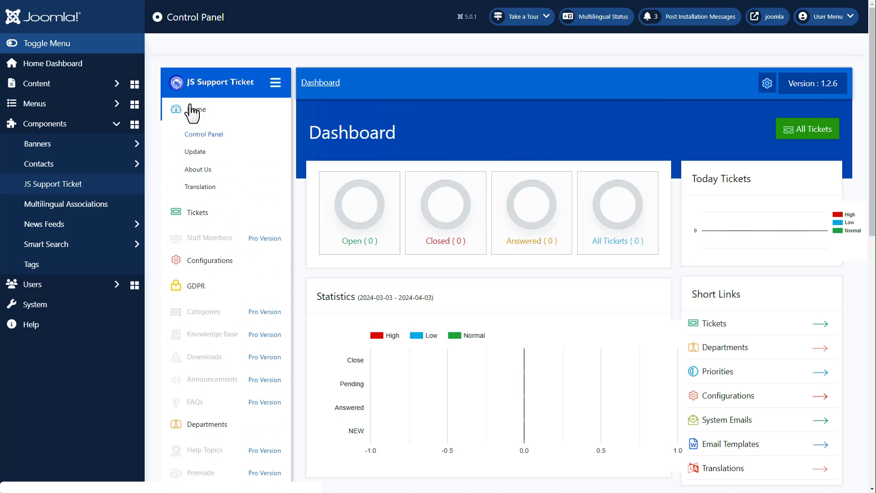
pyautogui.click(195, 152)
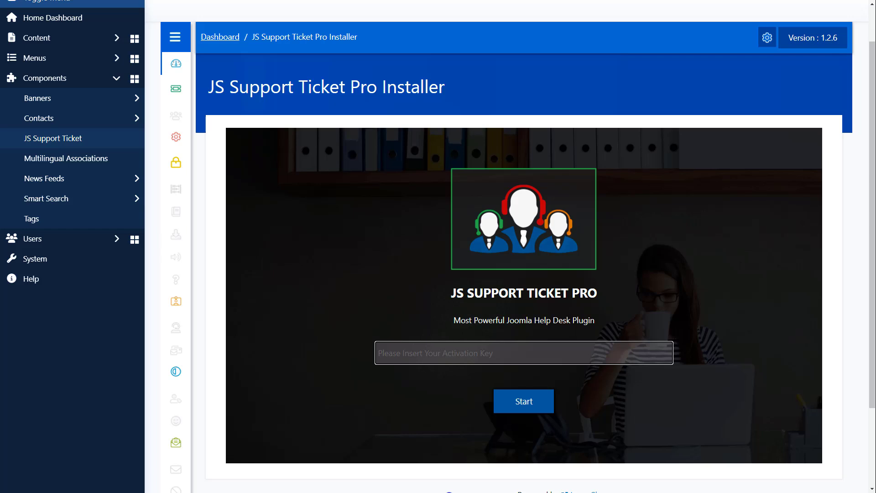
pyautogui.click(421, 428)
pyautogui.click(413, 352)
pyautogui.hotkey('ctrl', 'v')
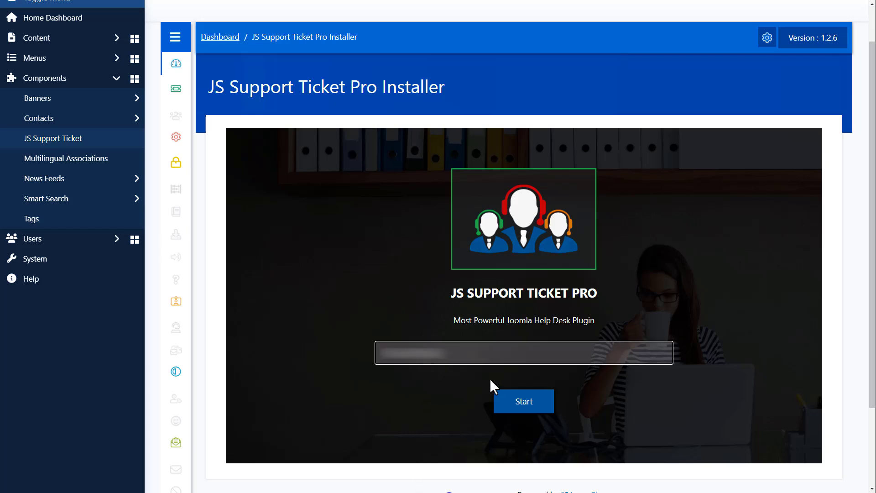
pyautogui.click(522, 401)
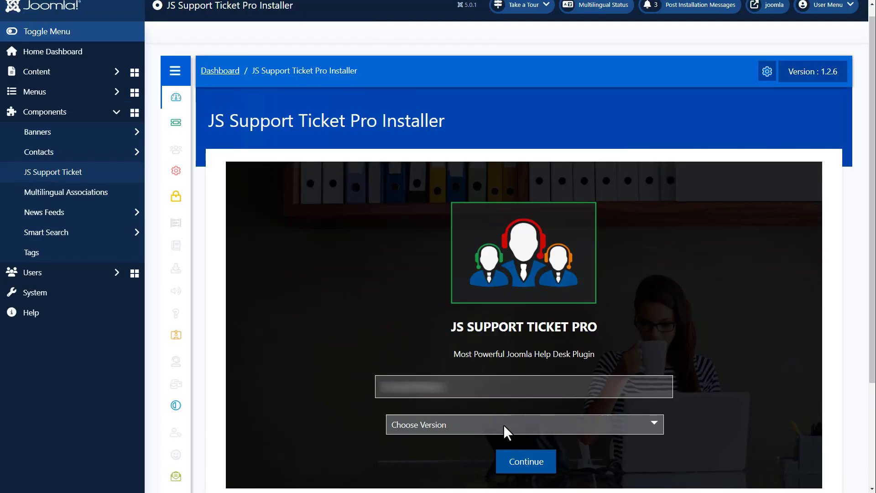
# - Choose version 1.2.6 for JS Support Ticket Pro, continue the installation, and look over the resulting dashboard
pyautogui.click(504, 426)
pyautogui.click(508, 451)
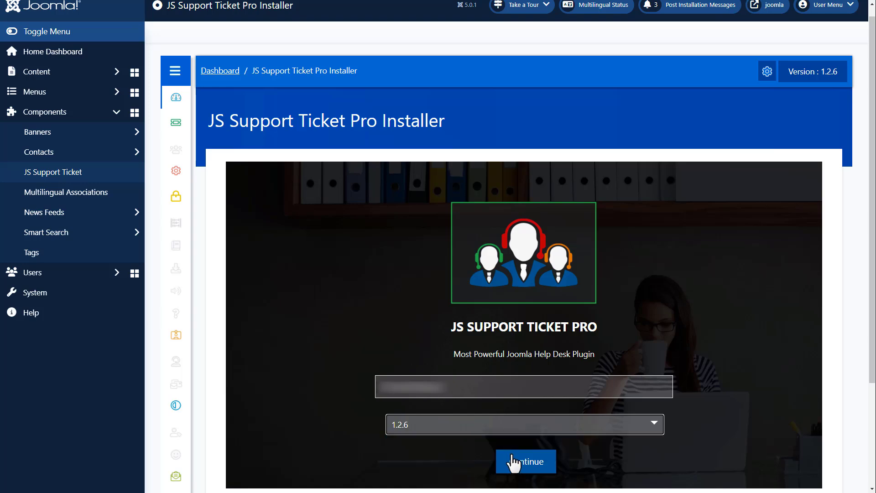
pyautogui.click(522, 466)
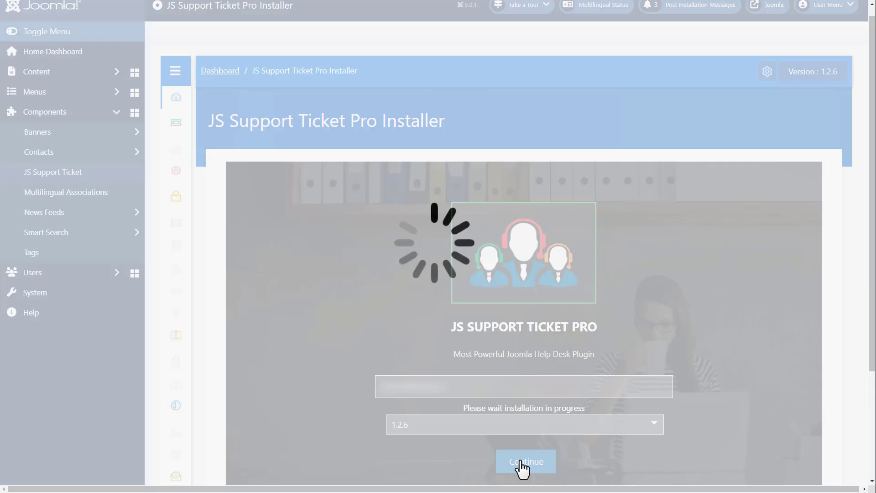
pyautogui.scroll(-8, 506, 256)
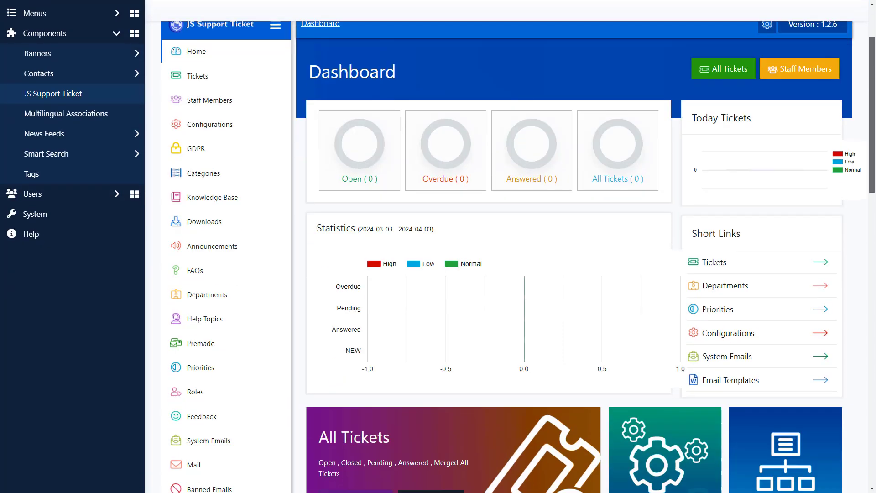
pyautogui.scroll(8, 506, 256)
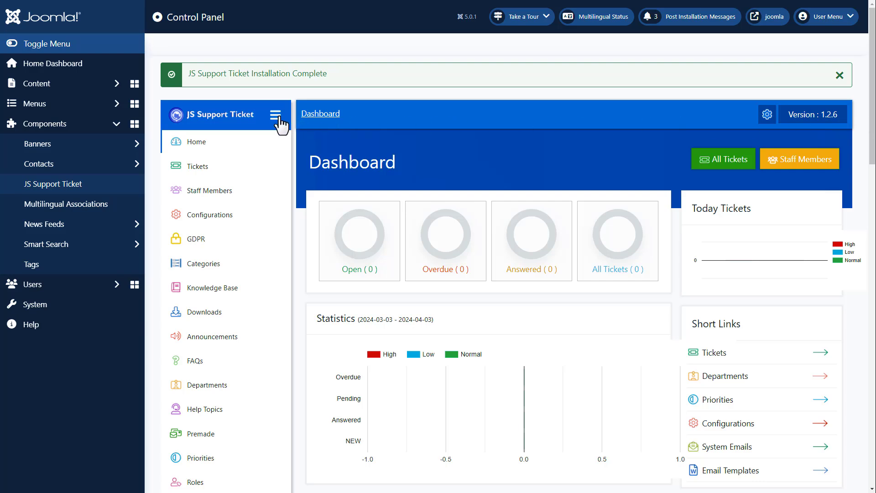
# - Open the JS Support Ticket configurations and set Ticket Auto-Close to 1 day in the general settings
pyautogui.click(277, 116)
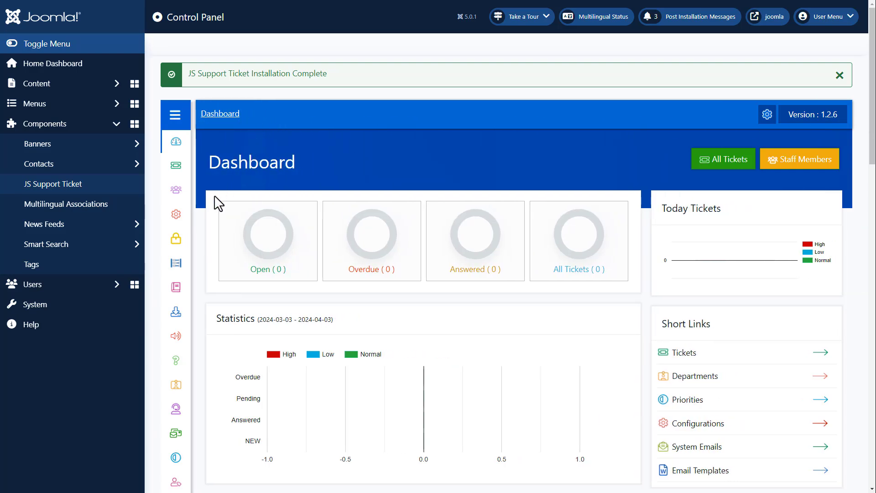
pyautogui.moveTo(180, 219)
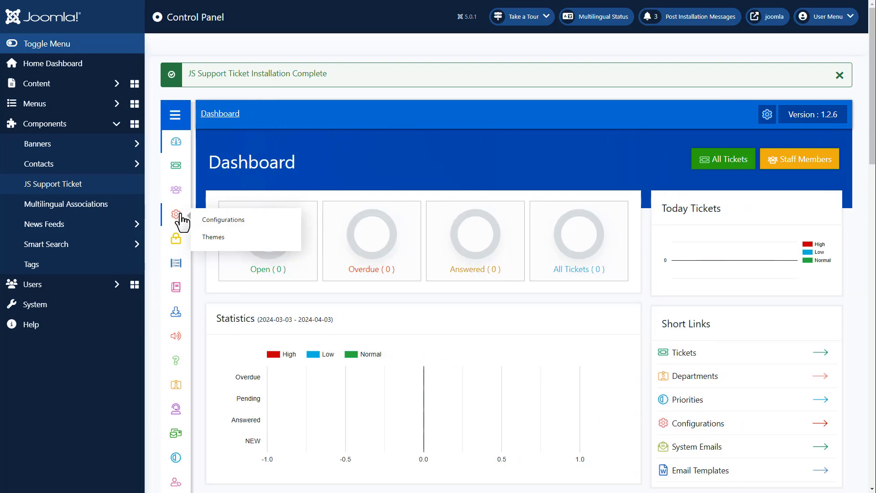
pyautogui.click(213, 221)
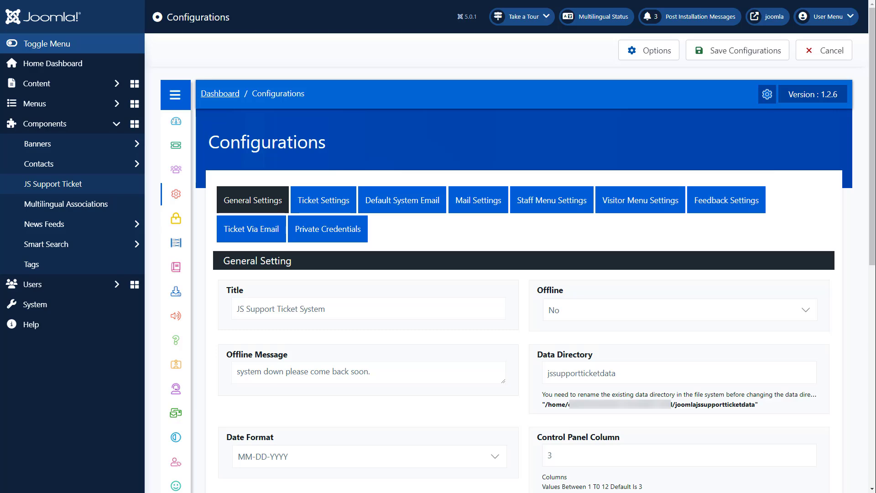
pyautogui.scroll(-5, 438, 246)
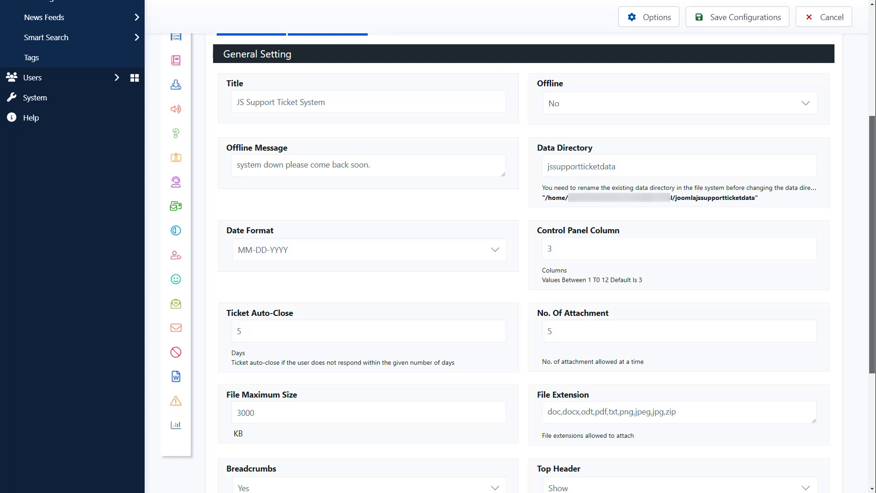
pyautogui.click(258, 332)
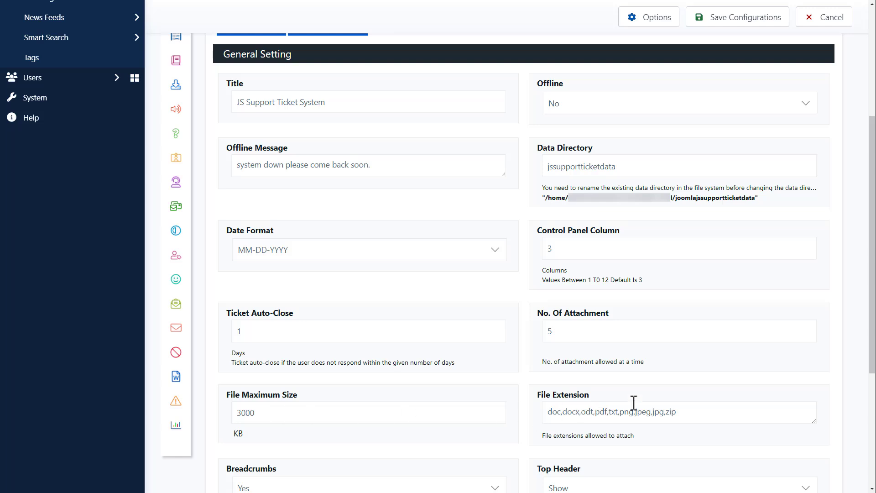
# - Keep Breadcrumbs and Show Count On My Tickets set to Yes and save the general configurations
pyautogui.moveTo(869, 359); pyautogui.dragTo(875, 440)
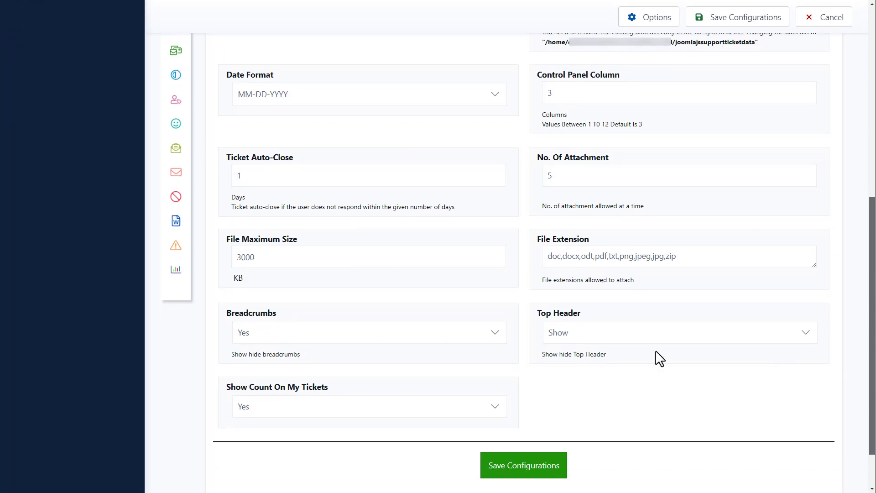
pyautogui.click(287, 334)
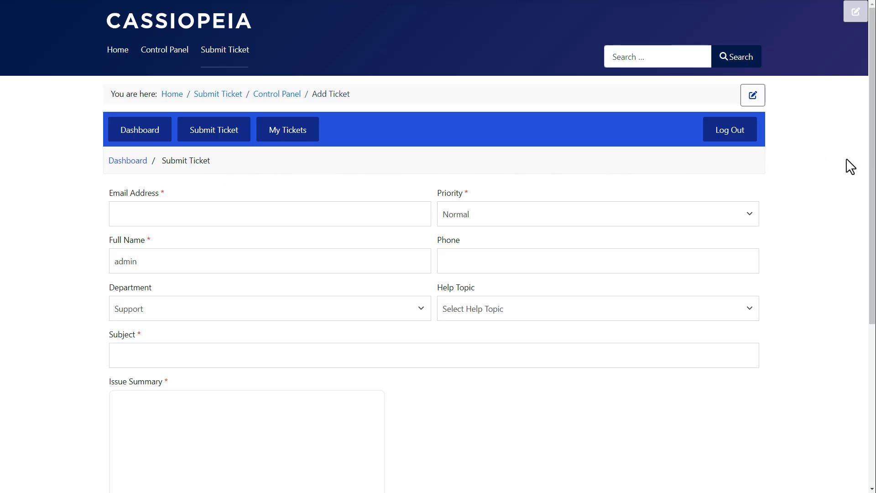
pyautogui.moveTo(870, 143); pyautogui.dragTo(874, 311)
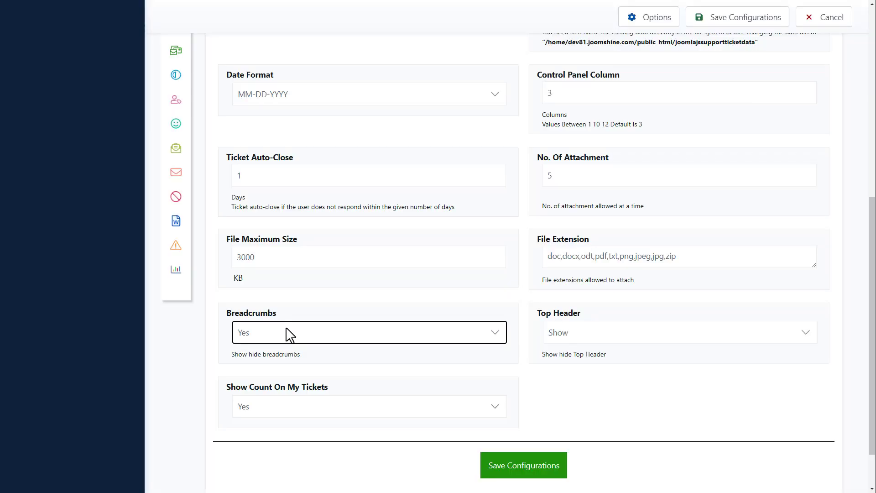
pyautogui.click(264, 406)
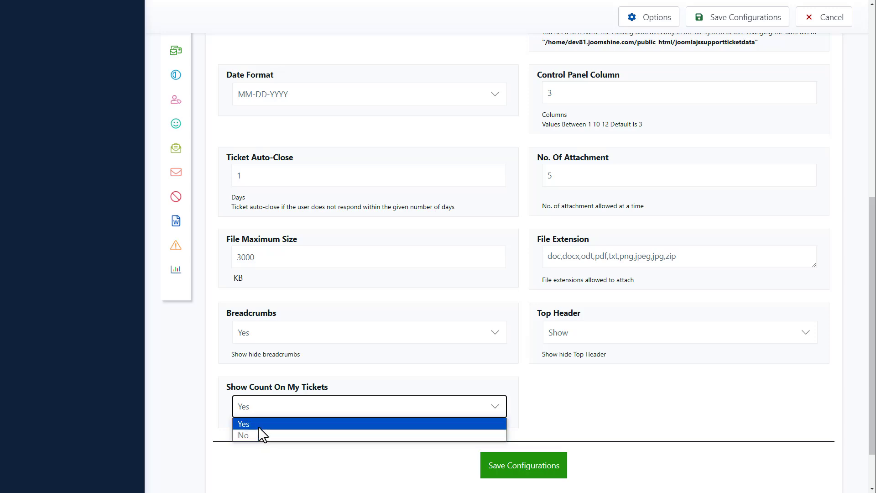
pyautogui.click(258, 425)
pyautogui.click(504, 464)
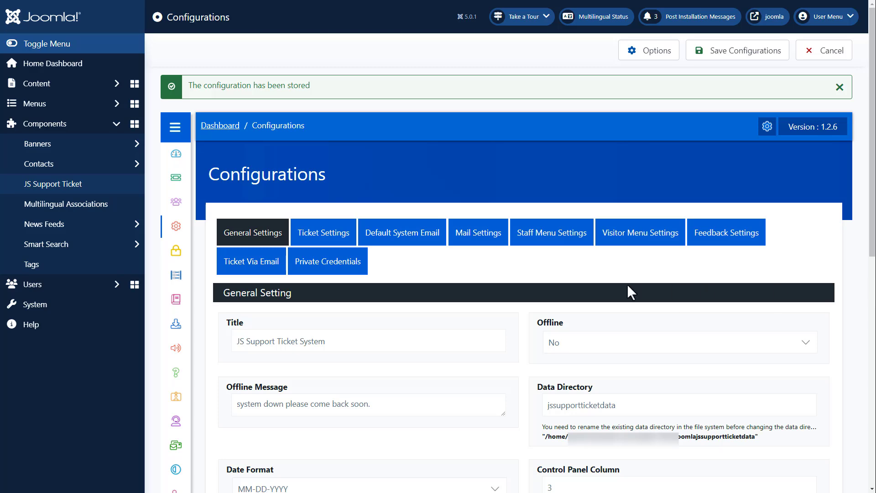
# - In the ticket settings, allow visitors to create tickets and set the ticket ID sequence to Random
pyautogui.click(328, 239)
pyautogui.scroll(-5, 328, 239)
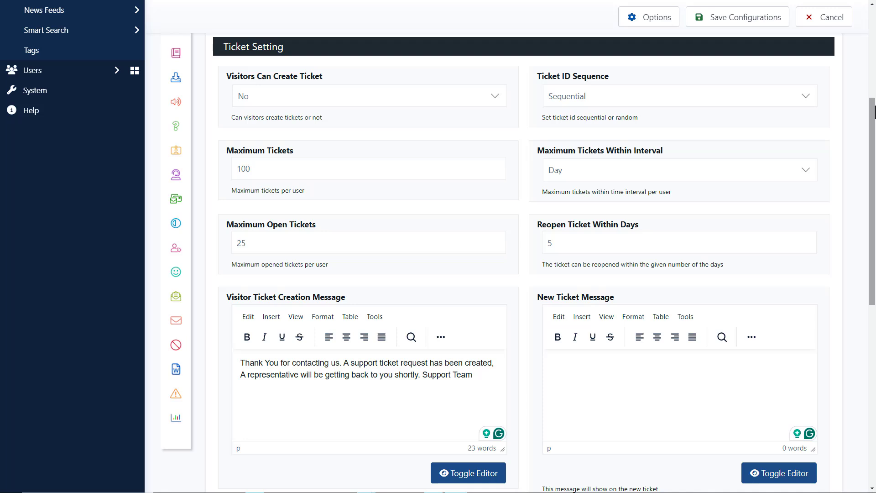
pyautogui.click(304, 99)
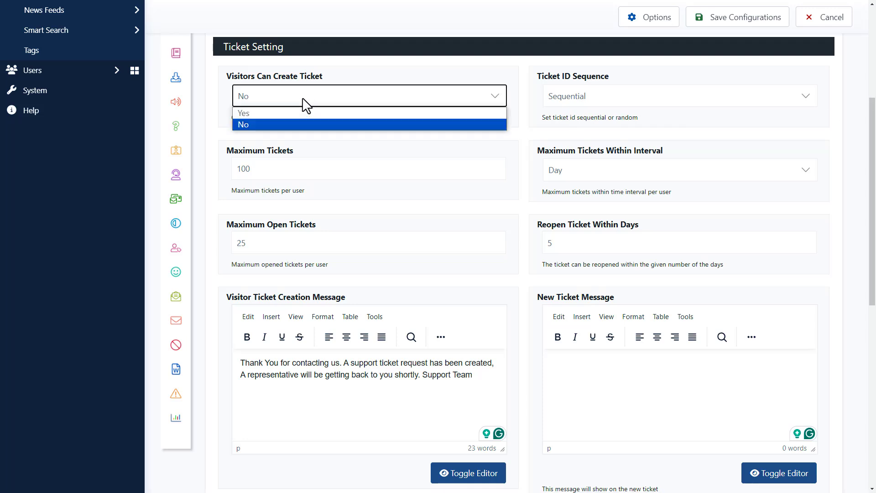
pyautogui.click(301, 114)
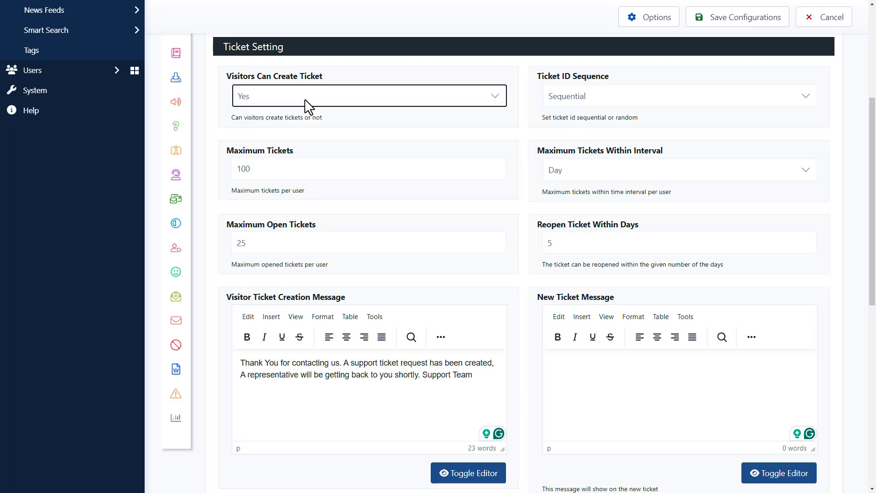
pyautogui.click(586, 105)
pyautogui.click(589, 111)
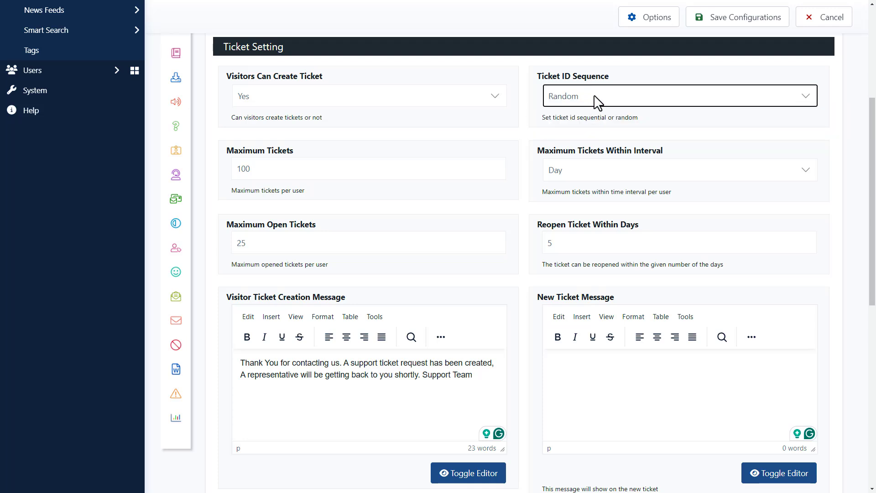
# - Set Maximum Tickets per user to 50 and Maximum Open Tickets per user to 30
pyautogui.click(271, 169)
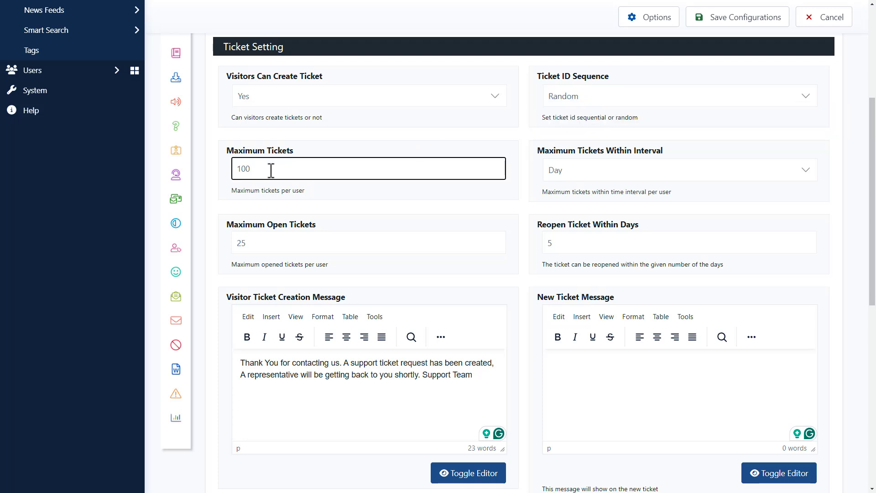
pyautogui.press('BackSpace')
pyautogui.press('BackSpace')
pyautogui.press('BackSpace')
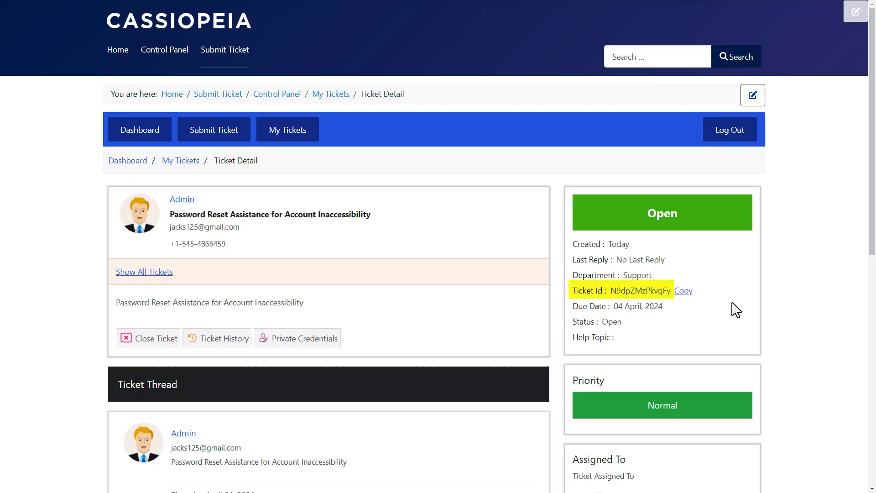
pyautogui.click(223, 137)
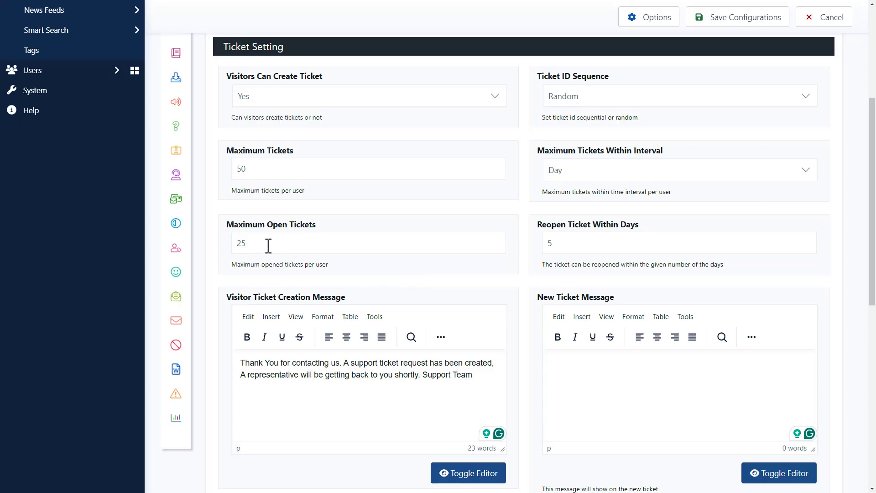
pyautogui.click(265, 245)
pyautogui.press('BackSpace')
pyautogui.press('BackSpace')
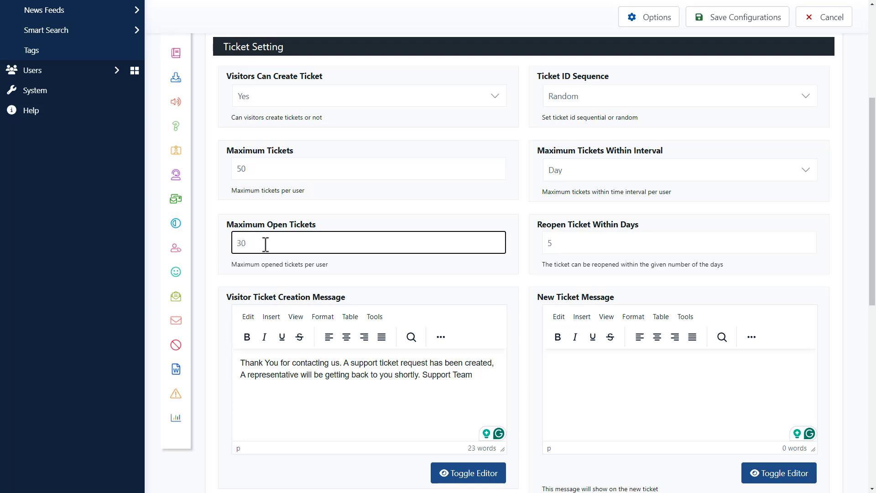
# - Set Reopen Ticket Within Days to 10 and remove the space before "Support Team" in the visitor ticket creation message
pyautogui.click(589, 244)
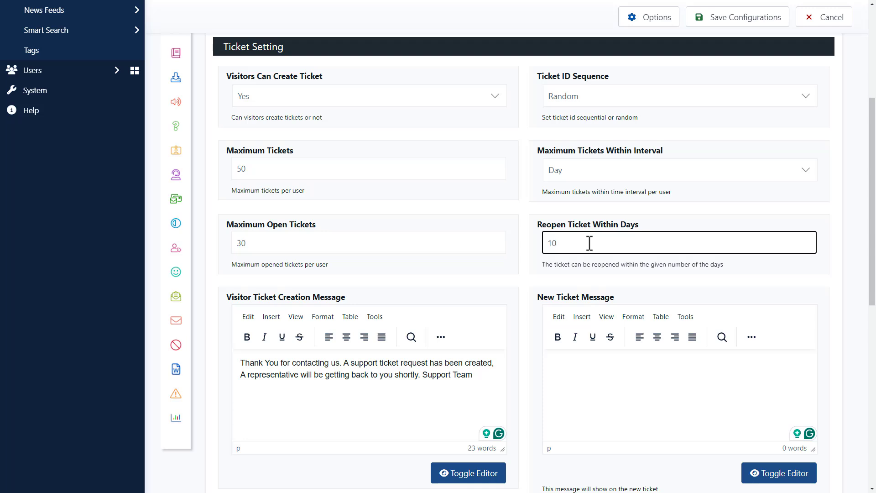
pyautogui.click(408, 405)
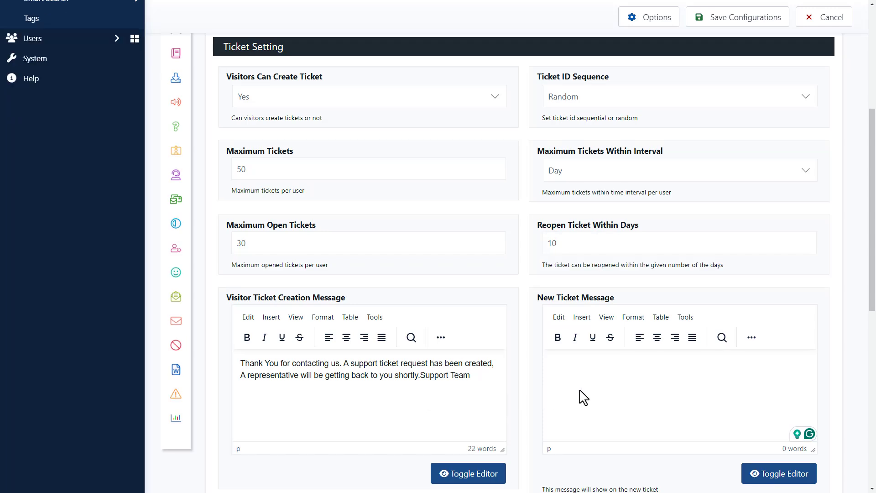
# - Enter the New Ticket Message "Please check the documentation. Do not create too many tickets; there is a maximum limit of 25 tickets."
pyautogui.click(590, 393)
pyautogui.write('Please ensure to review the documentation thoroughly before submitting a ticket. Your query may already be addressed in the provided resources.')
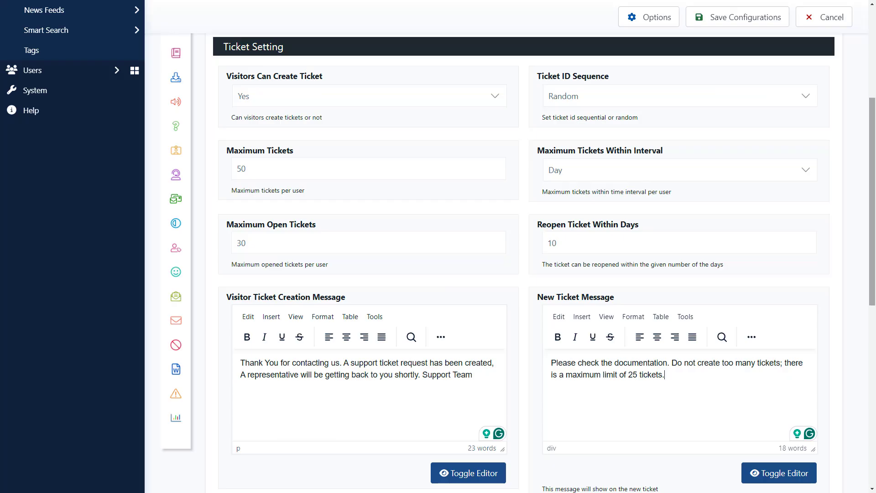
# - Keep Allow Users To Reply Via Email On Closed Ticket set to Yes and save the ticket configurations
pyautogui.scroll(-10, 524, 246)
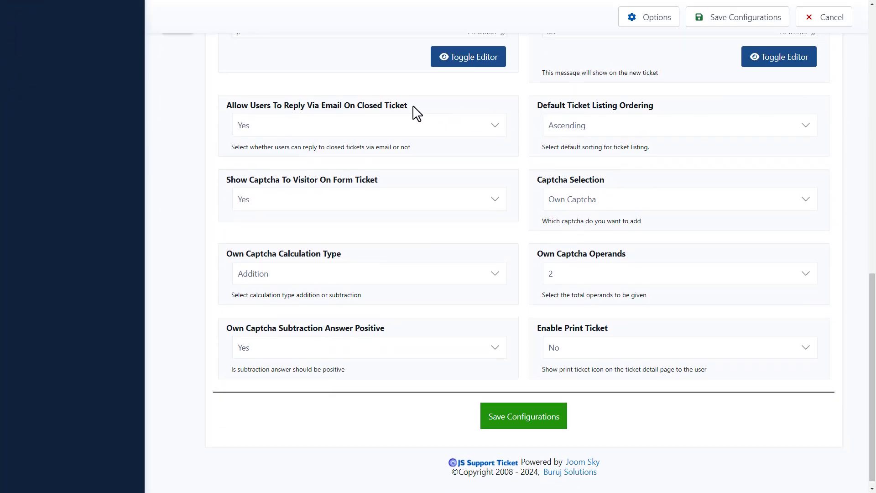
pyautogui.click(356, 122)
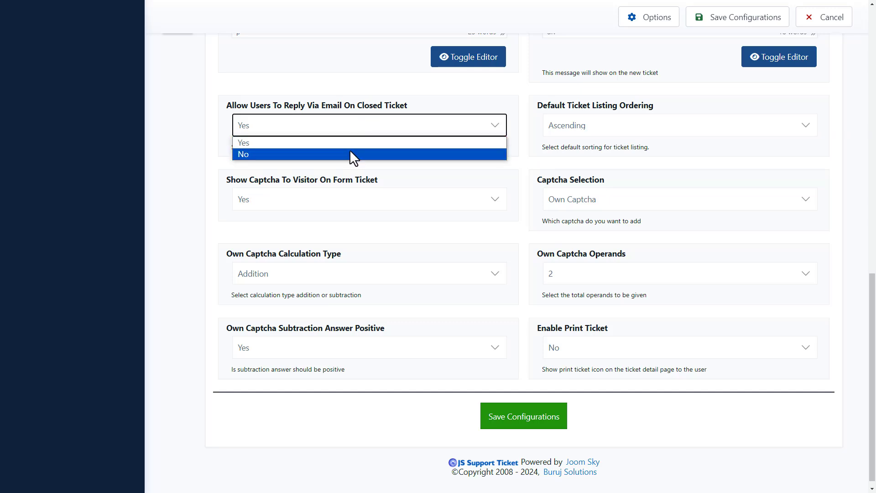
pyautogui.click(352, 143)
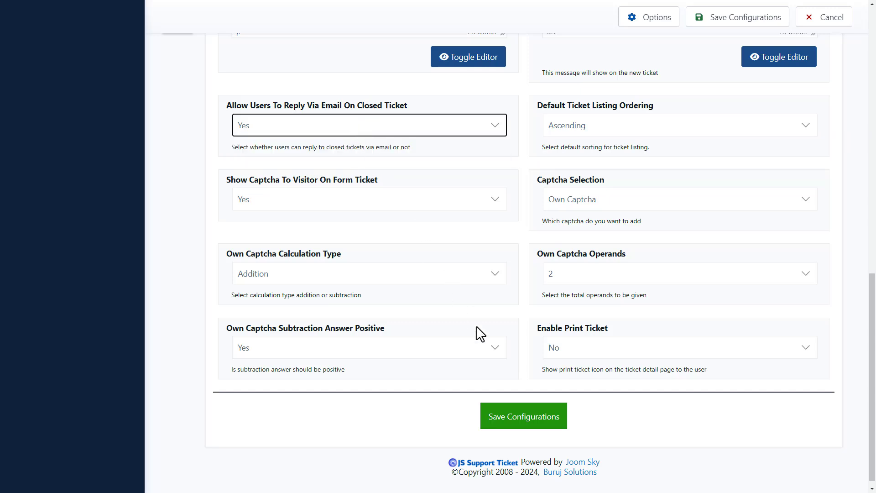
pyautogui.click(506, 416)
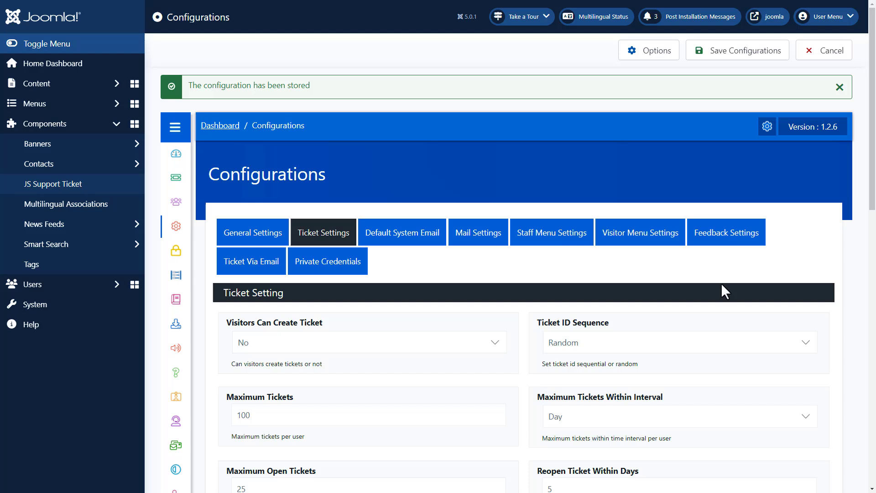
# - In the default system emails, choose the Swiftservices alerts address for alerts, keep its admin address as Default Admin Email, and save
pyautogui.click(408, 238)
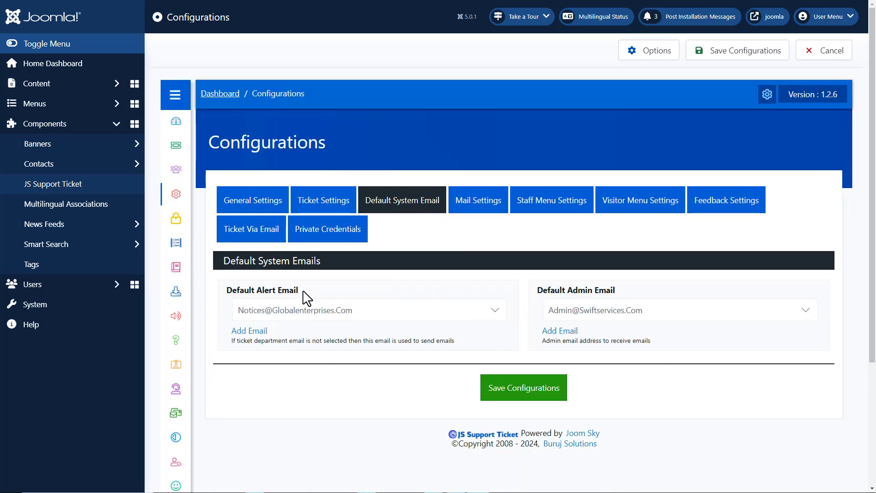
pyautogui.click(304, 311)
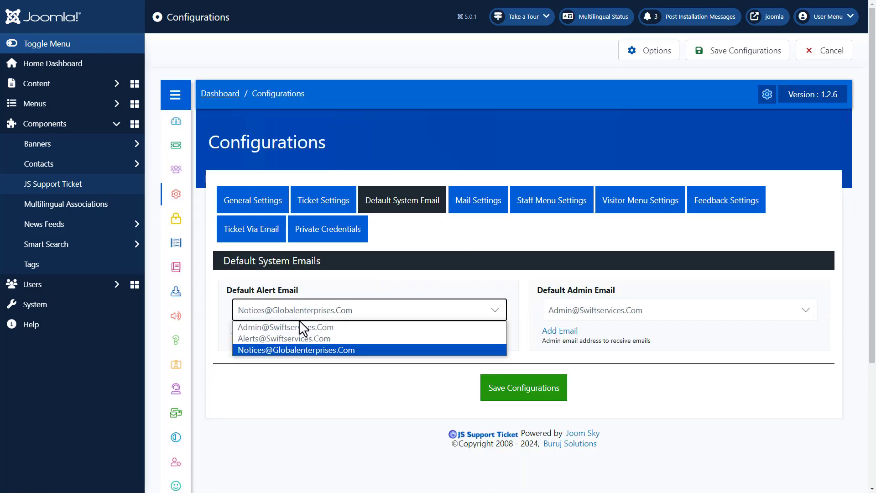
pyautogui.click(298, 337)
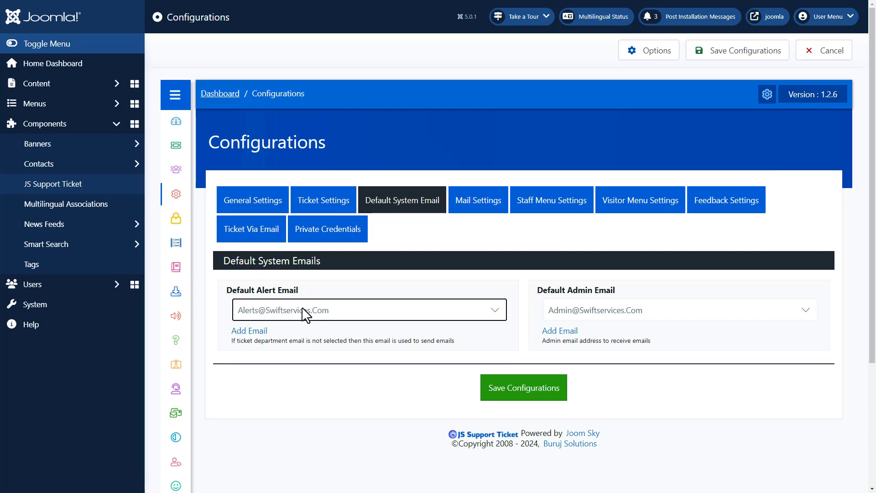
pyautogui.click(576, 315)
pyautogui.click(574, 327)
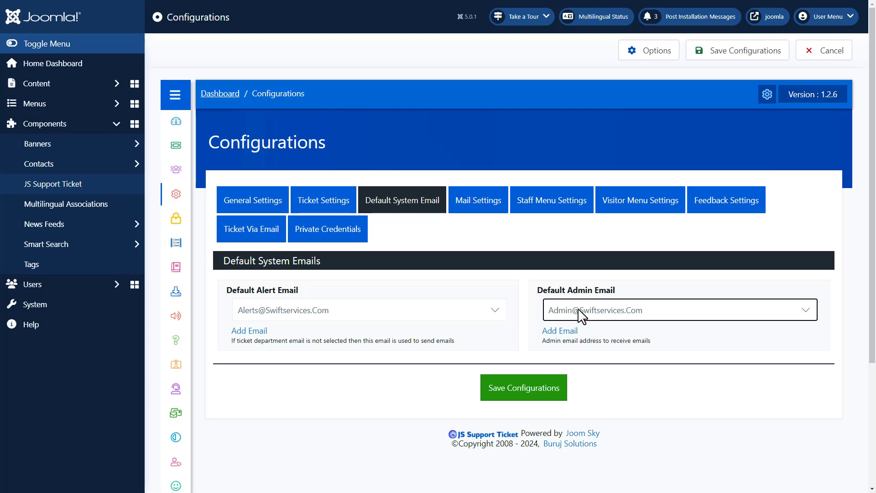
pyautogui.click(525, 384)
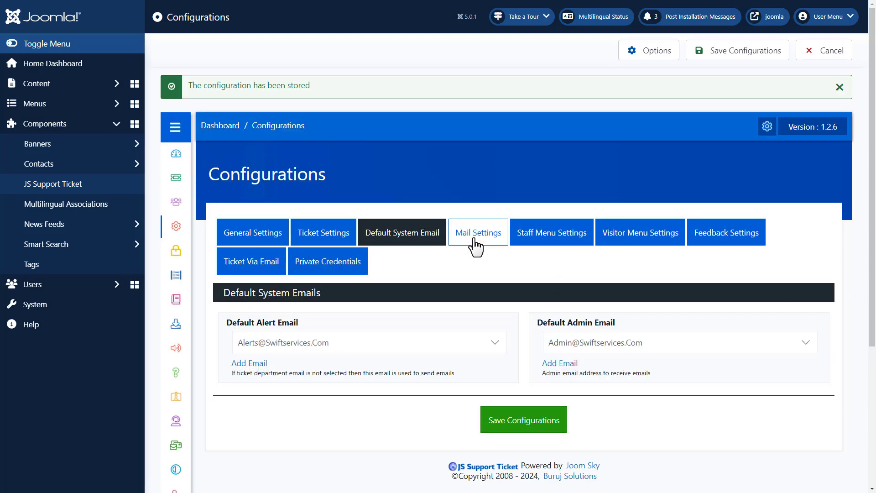
# - In the mail settings, keep Mail To Admin enabled for new tickets attempted from banned emails
pyautogui.click(475, 246)
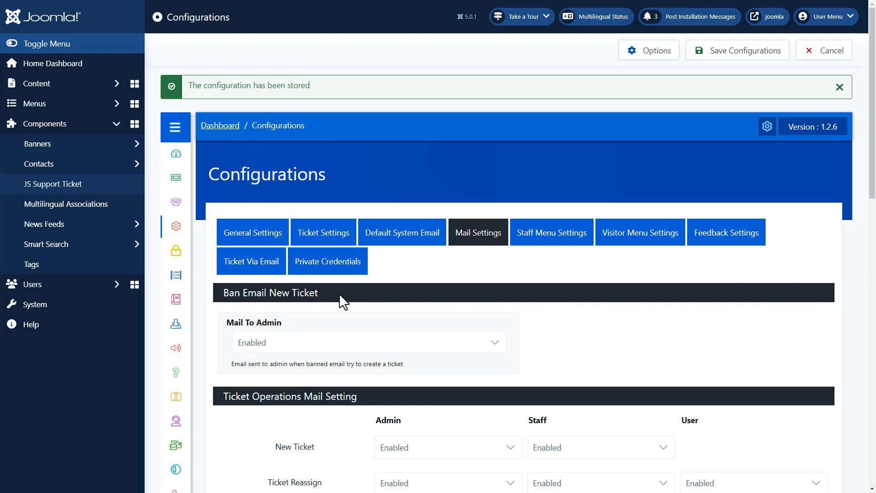
pyautogui.click(320, 342)
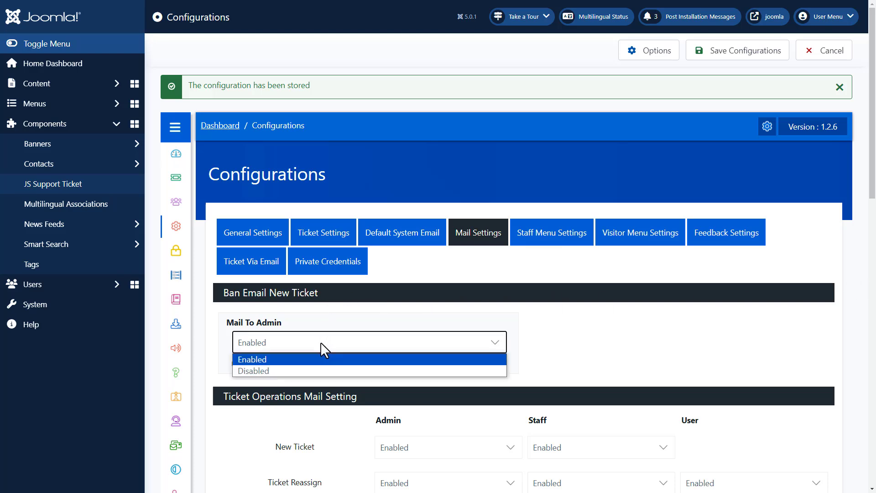
pyautogui.click(315, 359)
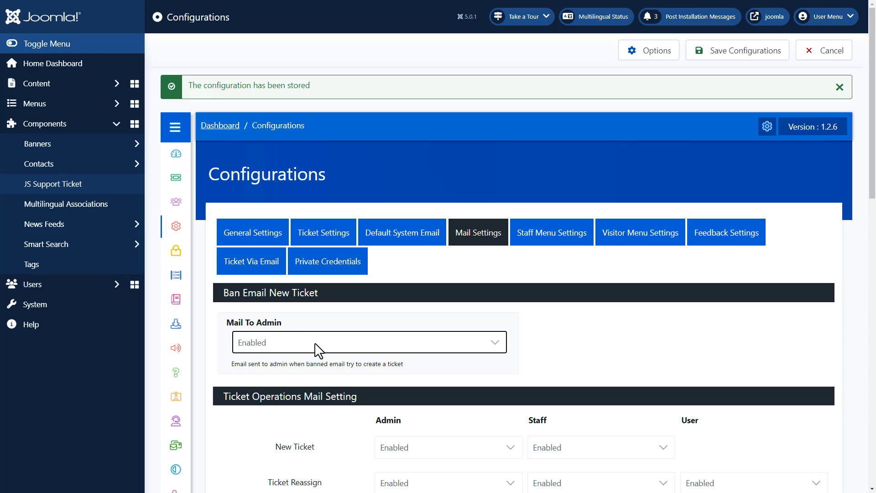
# - Keep the New Ticket mail notifications enabled for both Admin and Staff in the ticket operations mail settings
pyautogui.moveTo(872, 196); pyautogui.dragTo(875, 329)
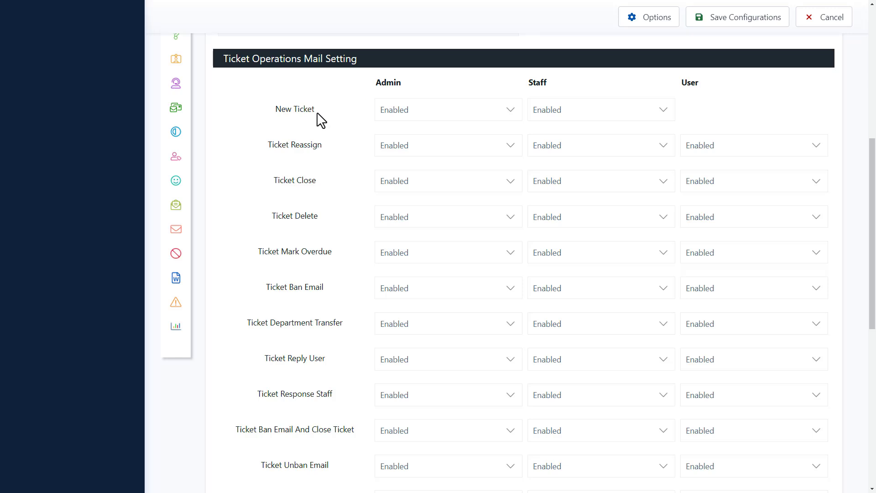
pyautogui.click(424, 112)
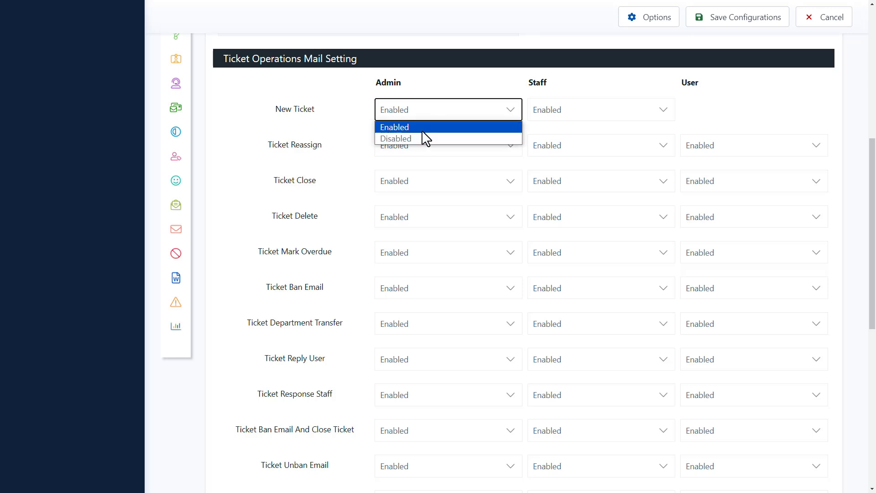
pyautogui.click(422, 127)
pyautogui.click(567, 112)
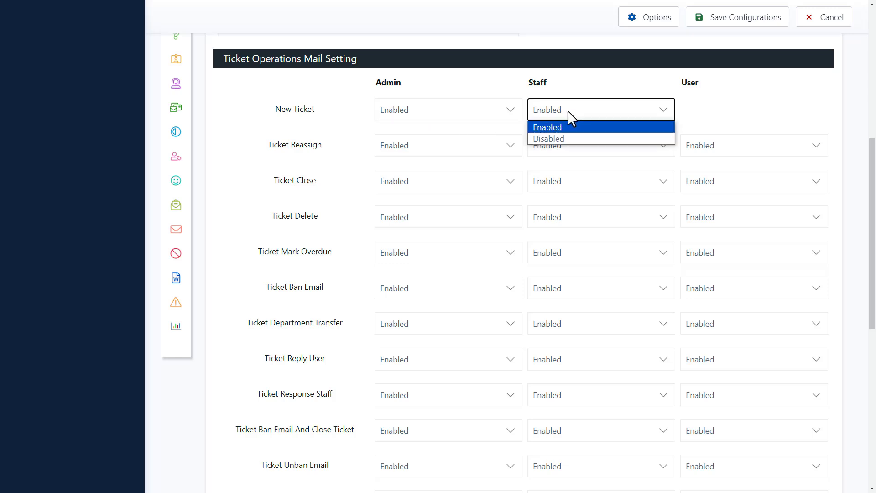
pyautogui.click(563, 127)
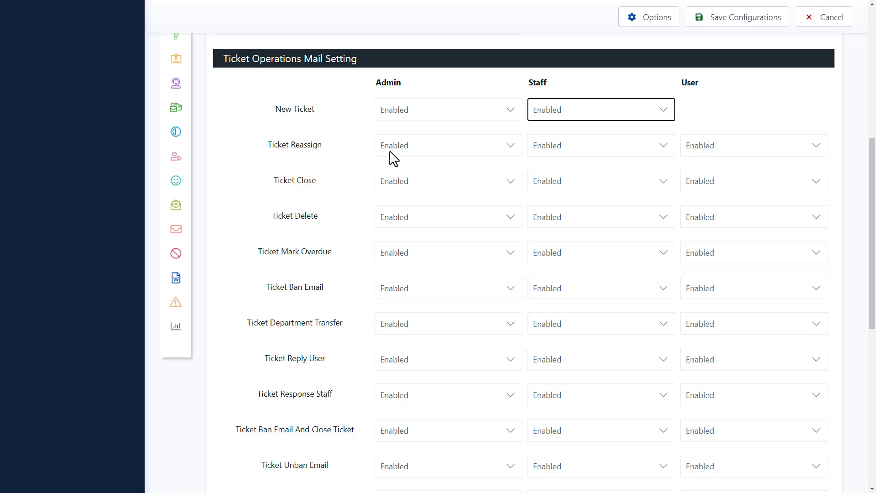
# - Keep the Ticket Reassign mail notifications enabled for Admin, Staff and User
pyautogui.click(451, 152)
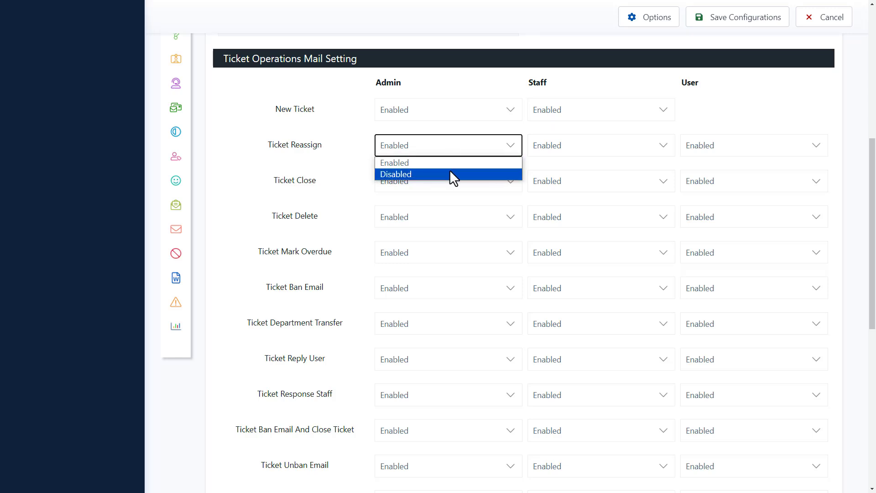
pyautogui.click(452, 152)
pyautogui.click(596, 154)
pyautogui.click(598, 162)
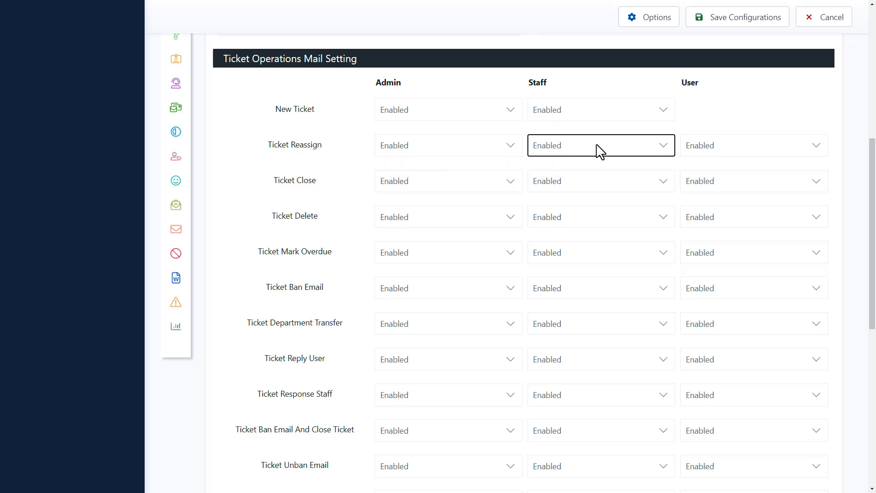
pyautogui.click(728, 147)
pyautogui.click(726, 162)
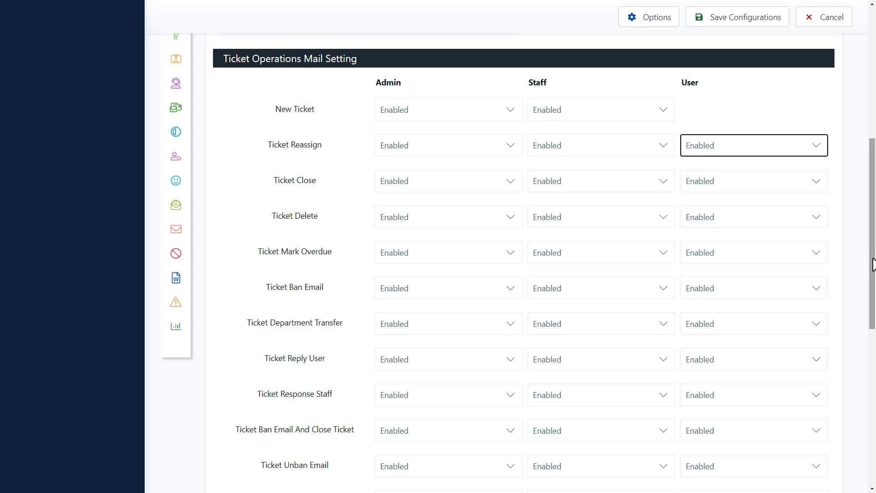
# - Keep the Erase Request mails enabled for Admin and User and Delete User Data enabled for User, and save the mail configurations
pyautogui.moveTo(872, 264); pyautogui.dragTo(873, 421)
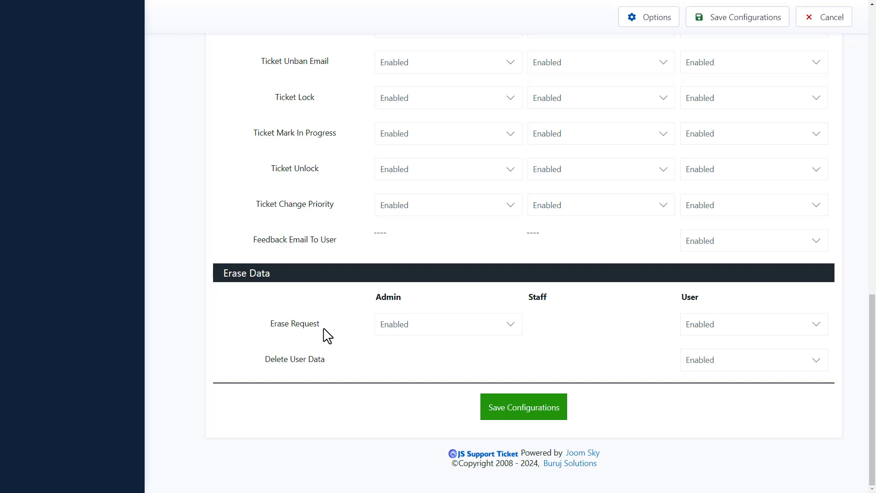
pyautogui.click(423, 325)
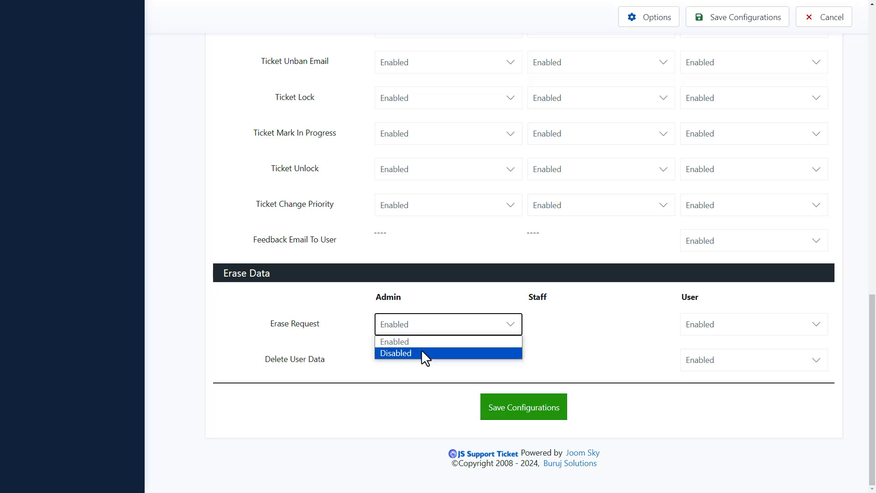
pyautogui.click(421, 341)
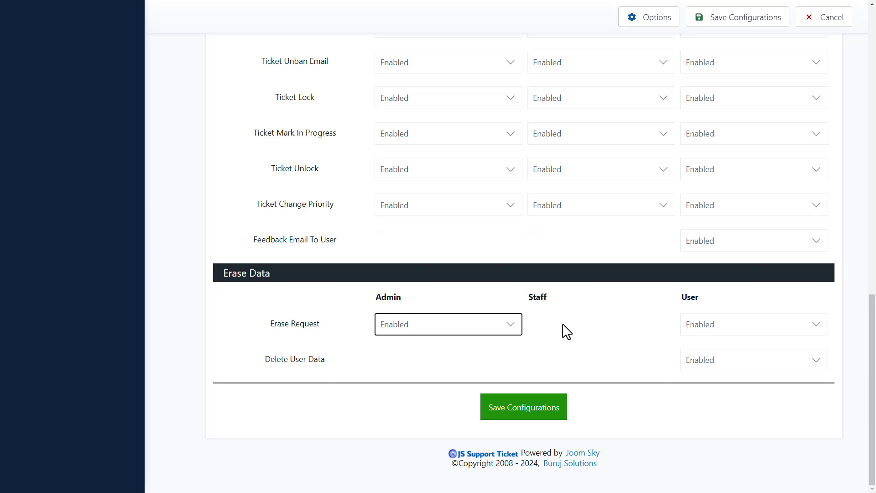
pyautogui.click(713, 327)
pyautogui.click(711, 337)
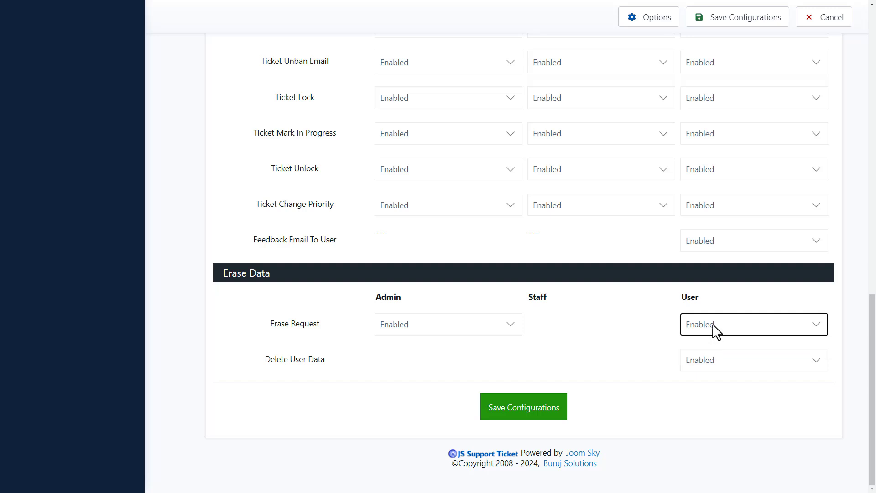
pyautogui.click(719, 360)
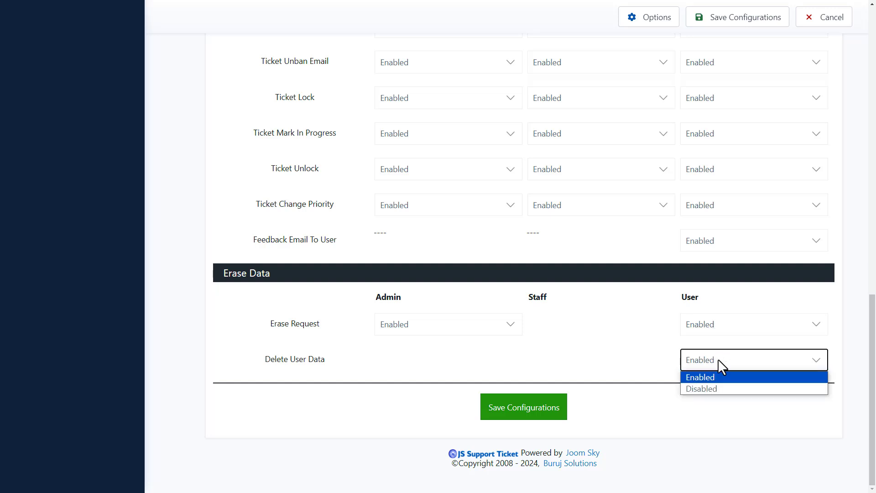
pyautogui.click(718, 377)
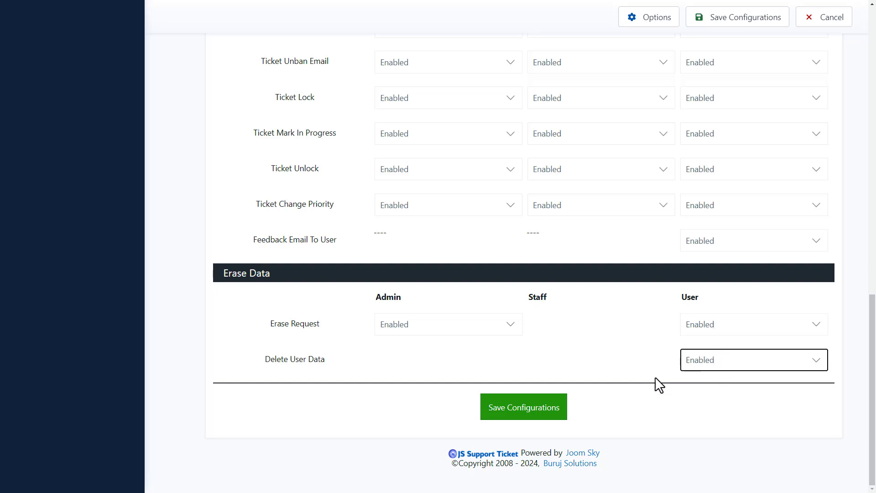
pyautogui.click(538, 410)
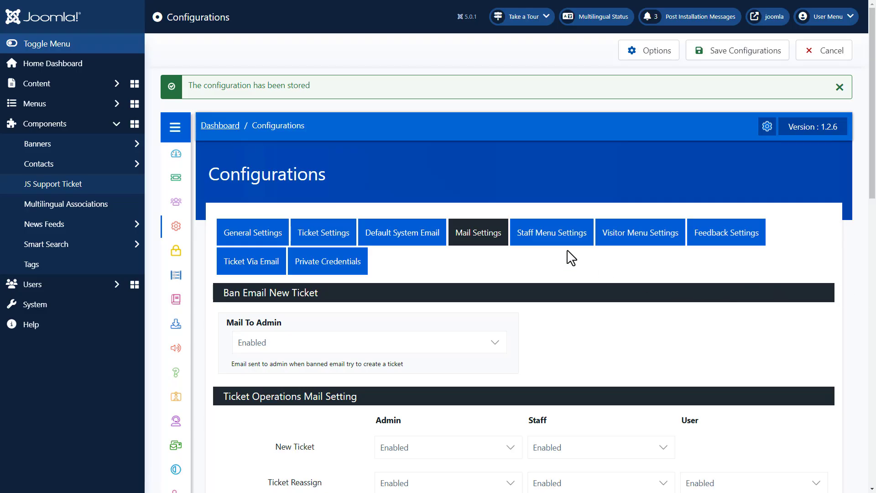
# - In the staff menu settings, keep the Open Ticket and My Tickets control panel links set to Yes
pyautogui.click(543, 234)
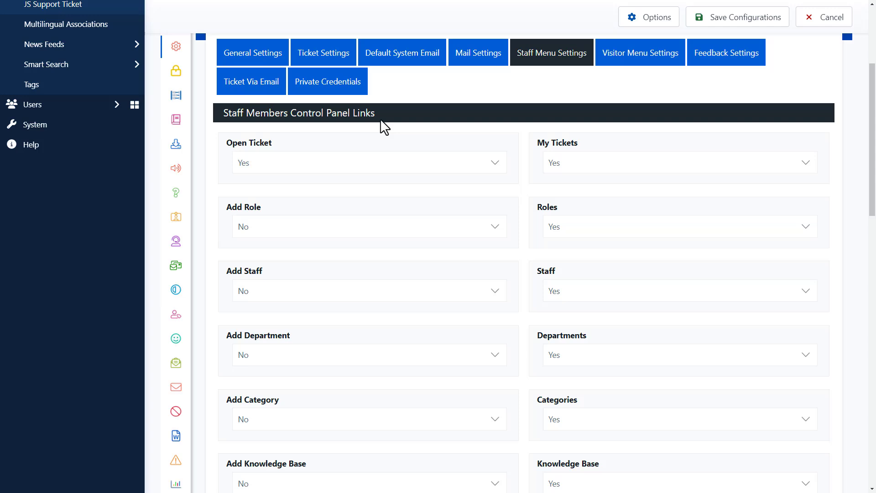
pyautogui.click(274, 166)
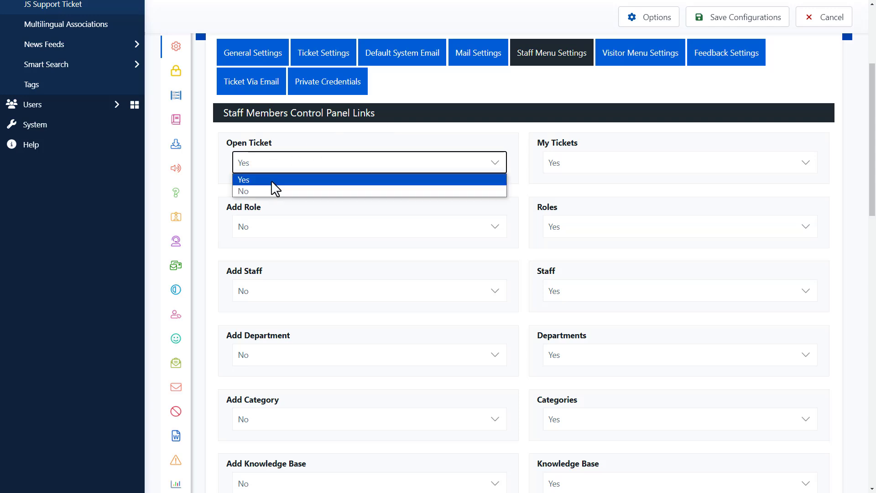
pyautogui.click(272, 180)
pyautogui.click(565, 171)
pyautogui.click(565, 172)
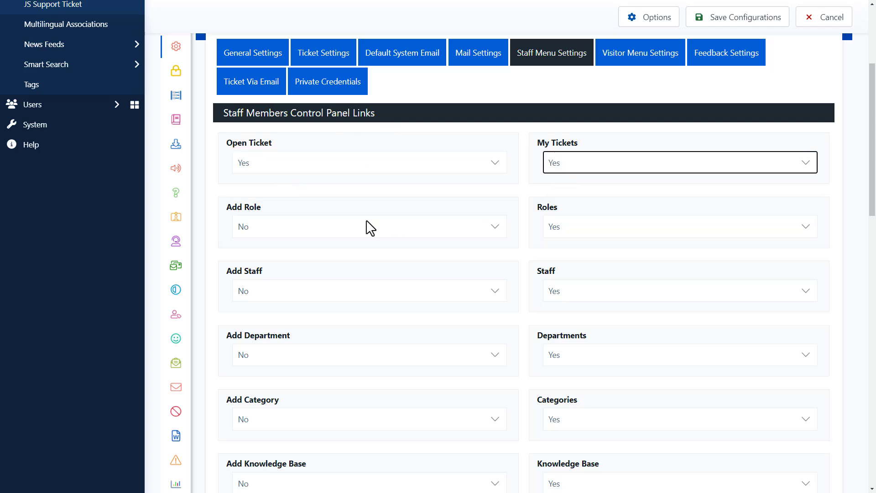
# - Set the Add Role, Add Staff and Add Department staff control panel links to Yes, keeping Roles set to Yes
pyautogui.click(300, 232)
pyautogui.click(300, 244)
pyautogui.click(610, 228)
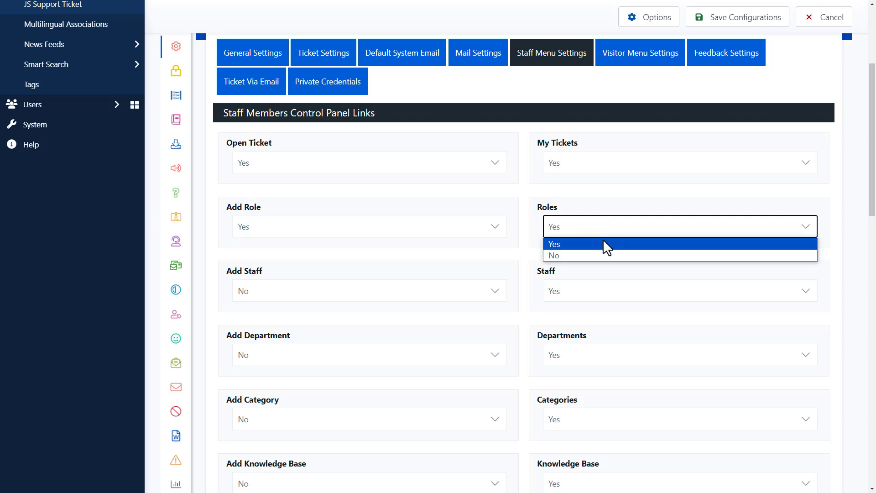
pyautogui.click(603, 241)
pyautogui.click(305, 294)
pyautogui.click(299, 306)
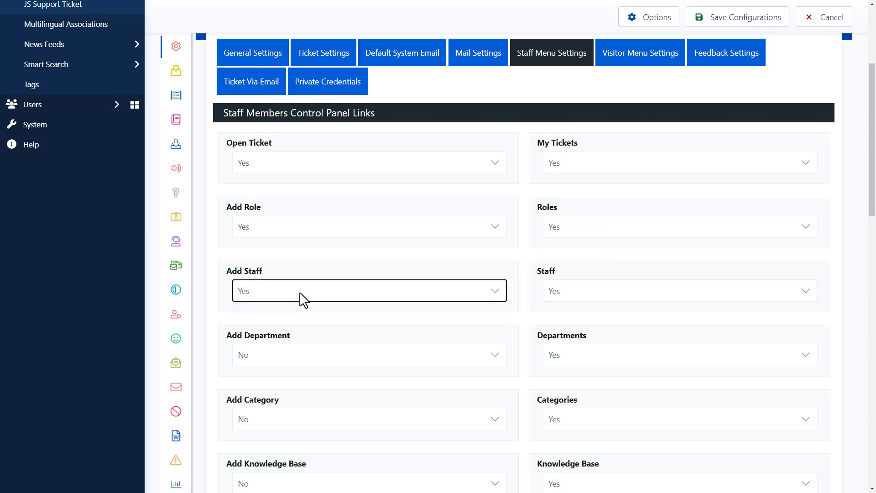
pyautogui.click(298, 358)
pyautogui.click(295, 370)
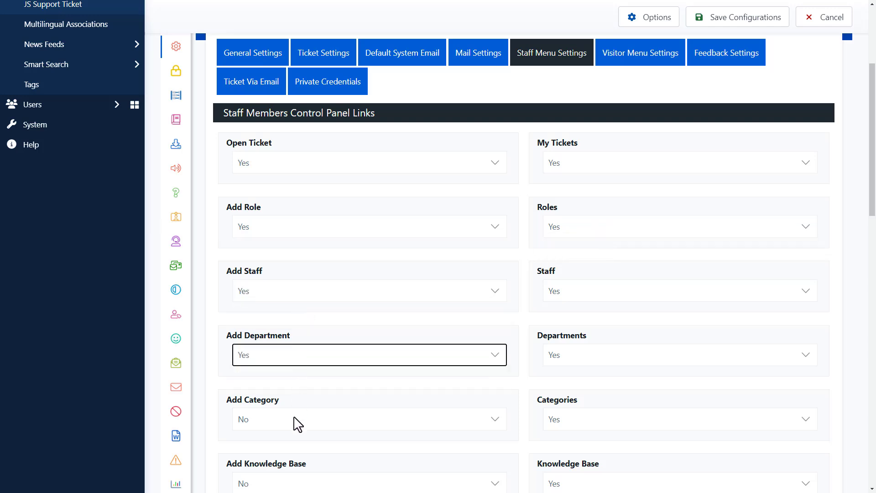
# - Keep the Tickets and Knowledge Base links in Staff Members Top Menu Links set to Yes and save the configurations
pyautogui.scroll(-15, 750, 210)
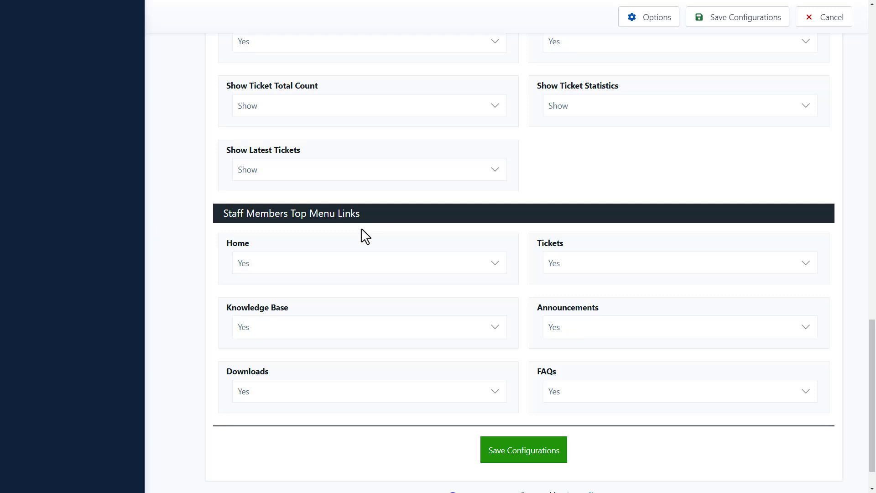
pyautogui.click(573, 263)
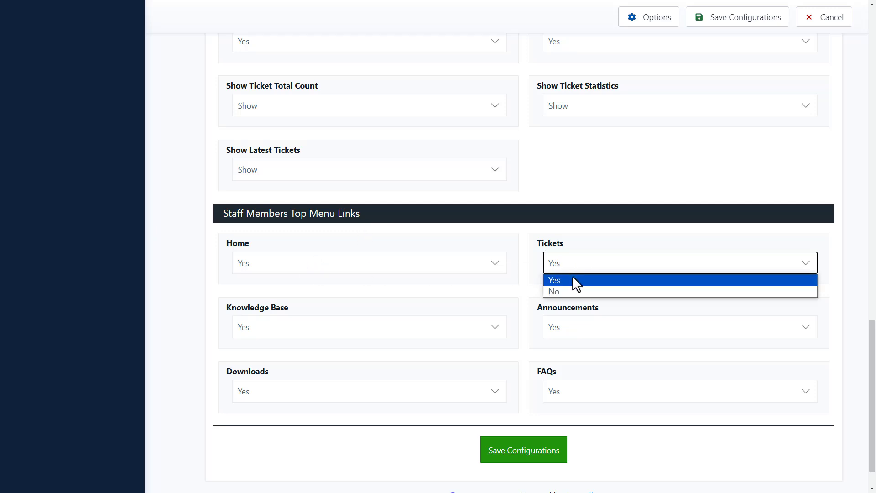
pyautogui.click(572, 277)
pyautogui.click(306, 328)
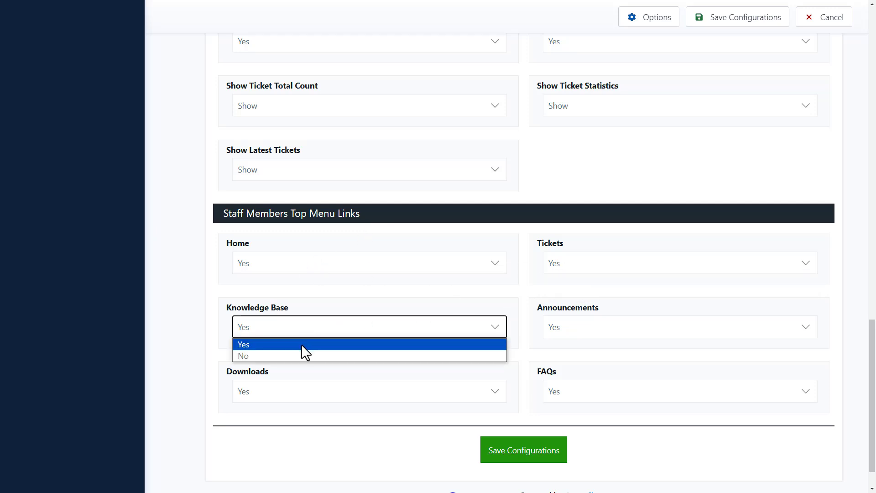
pyautogui.click(301, 344)
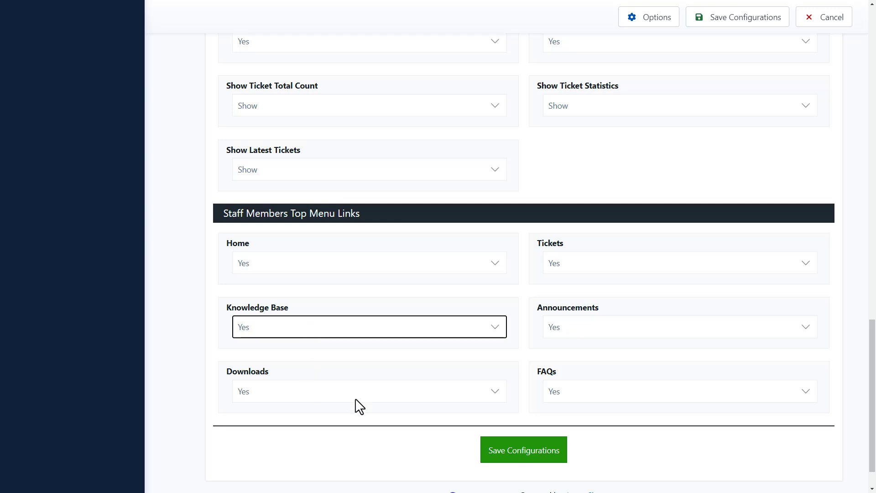
pyautogui.click(513, 452)
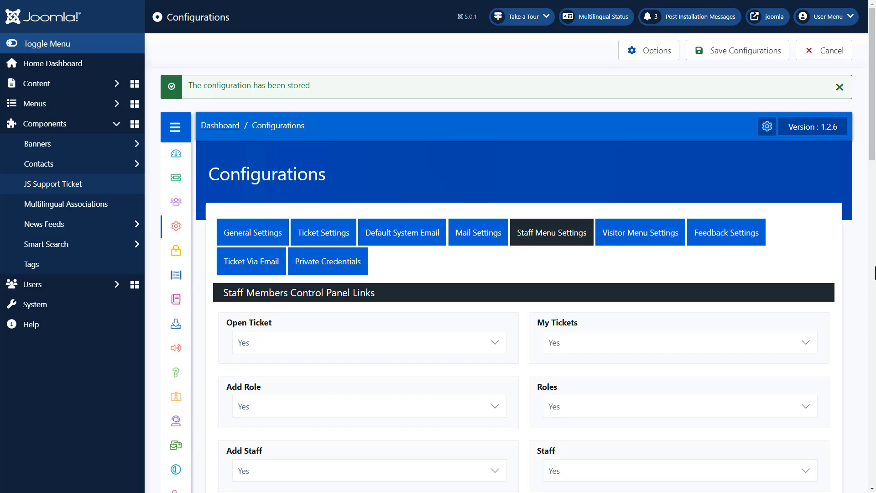
# - In the visitor menu settings, keep the Open Ticket, My Tickets, Check Ticket Status and Announcements control panel links set to Yes
pyautogui.click(638, 233)
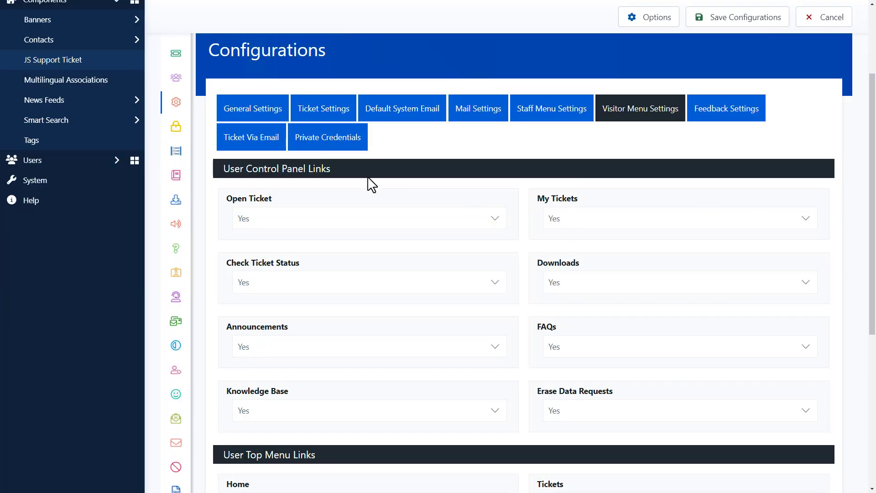
pyautogui.click(272, 224)
pyautogui.click(269, 233)
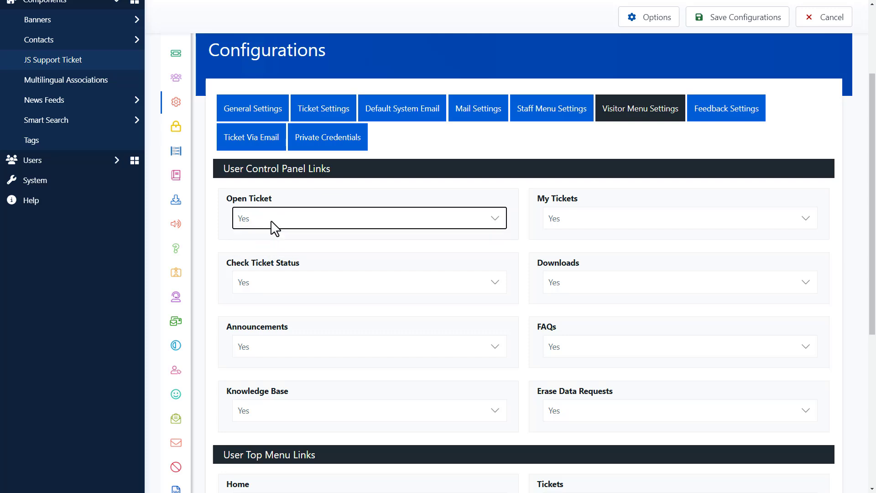
pyautogui.click(551, 227)
pyautogui.click(572, 214)
pyautogui.click(268, 283)
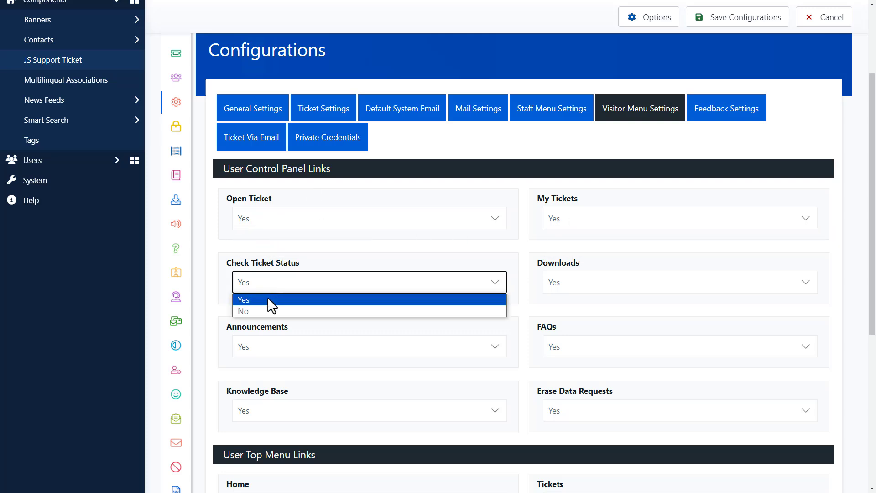
pyautogui.click(270, 301)
pyautogui.click(283, 363)
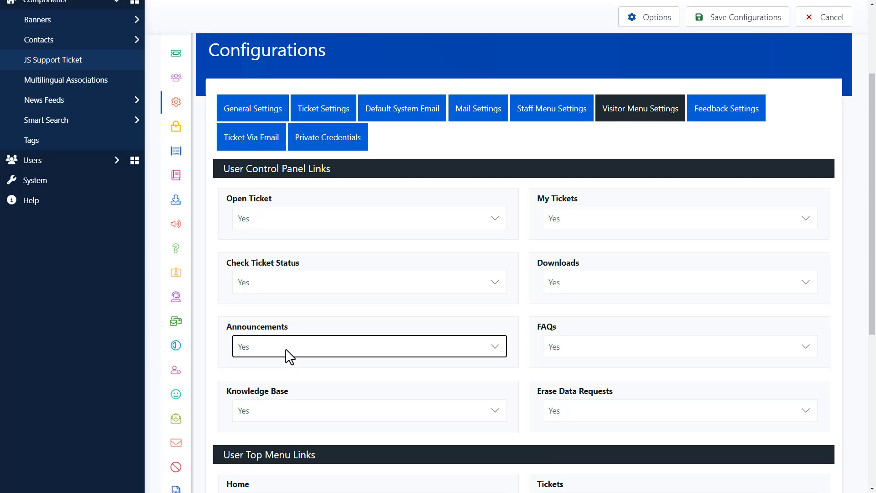
# - Keep the Tickets and Knowledge Base links in User Top Menu Links set to Yes and save the configurations
pyautogui.moveTo(872, 297); pyautogui.dragTo(873, 422)
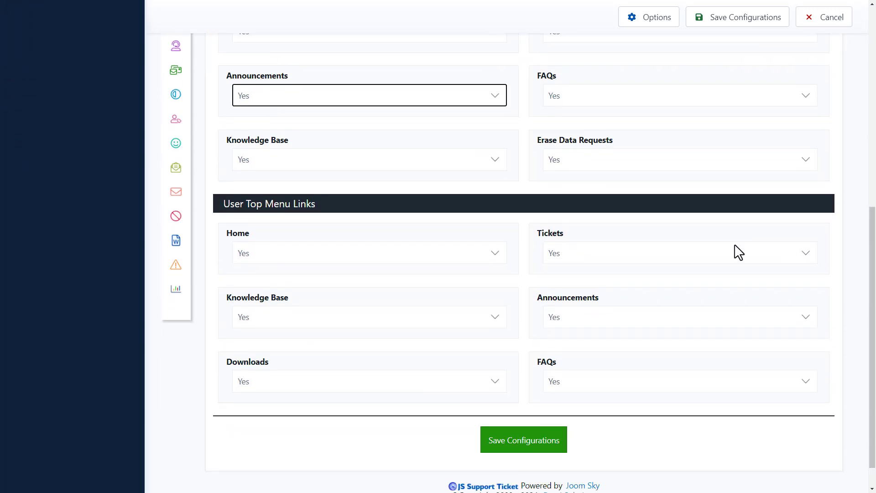
pyautogui.click(587, 256)
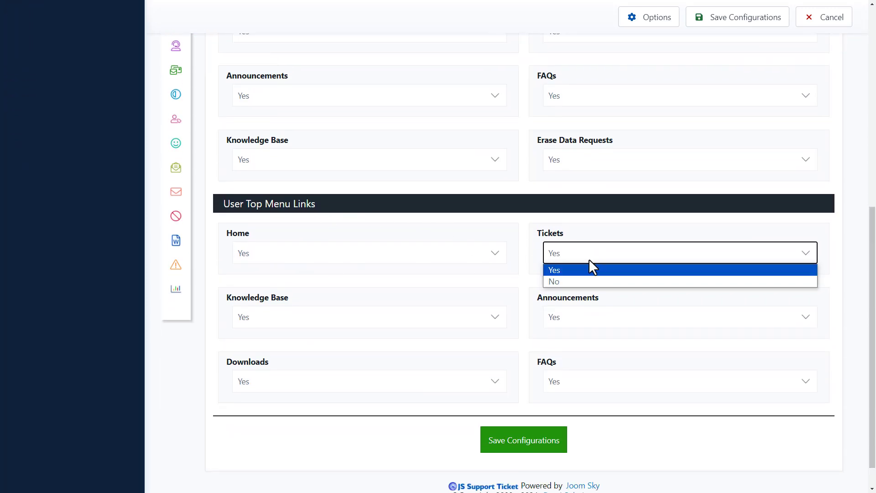
pyautogui.click(587, 257)
pyautogui.click(371, 322)
pyautogui.click(289, 333)
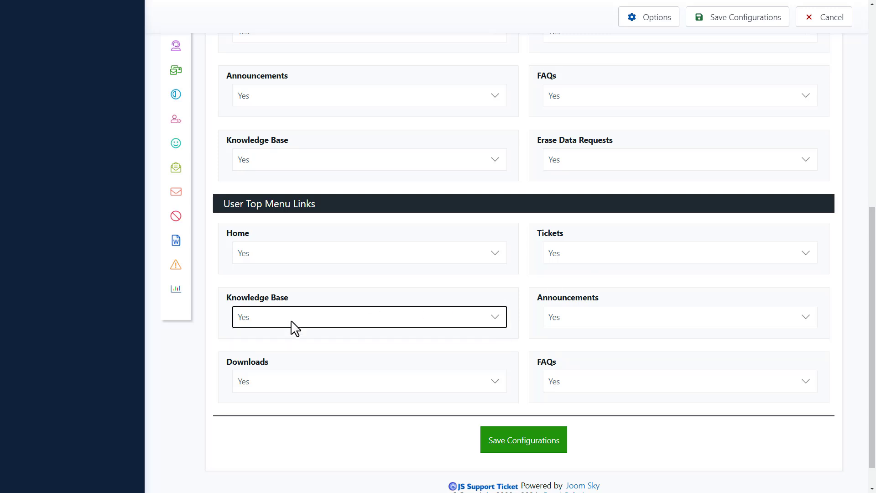
pyautogui.click(491, 436)
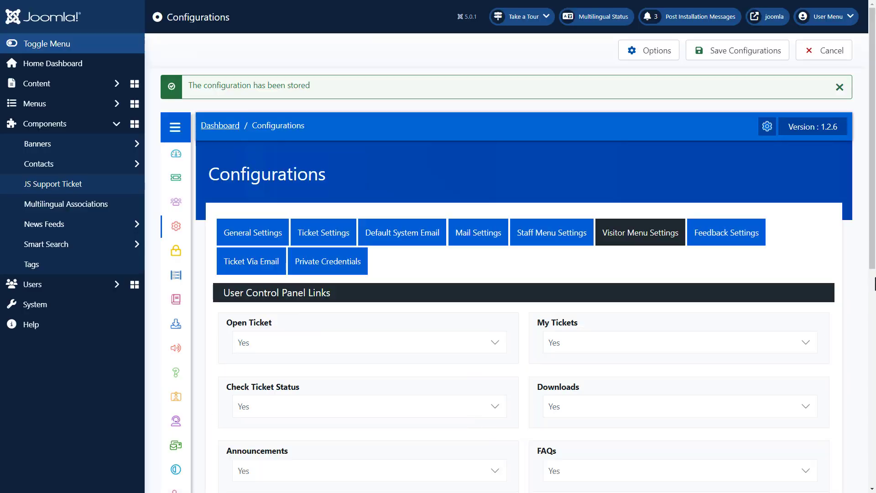
# - In the feedback settings, keep the Feedback Email Delay Type as Days and set the Feedback Email Delay to 2
pyautogui.click(725, 232)
pyautogui.scroll(-3, 714, 194)
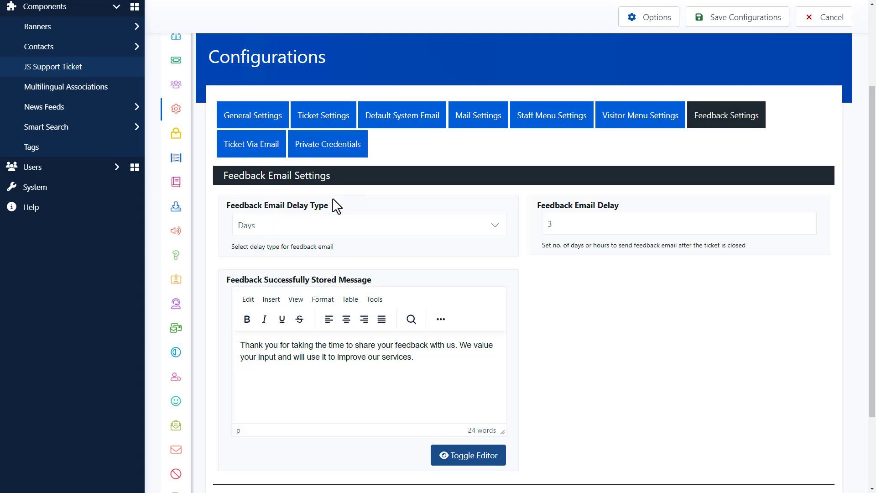
pyautogui.click(292, 232)
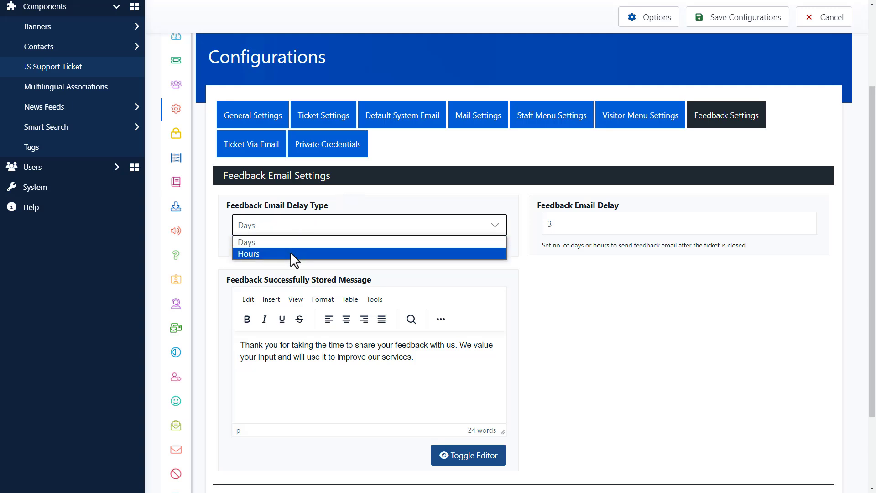
pyautogui.click(289, 242)
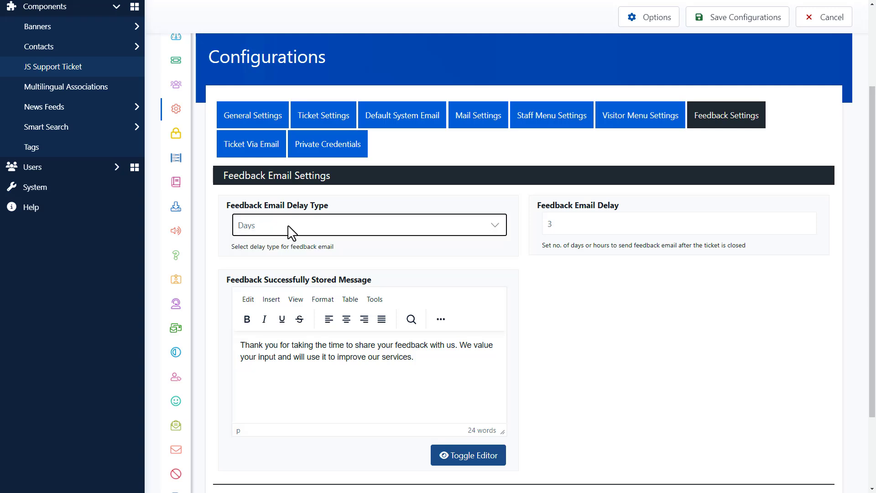
pyautogui.click(570, 223)
pyautogui.press('BackSpace')
pyautogui.write('2')
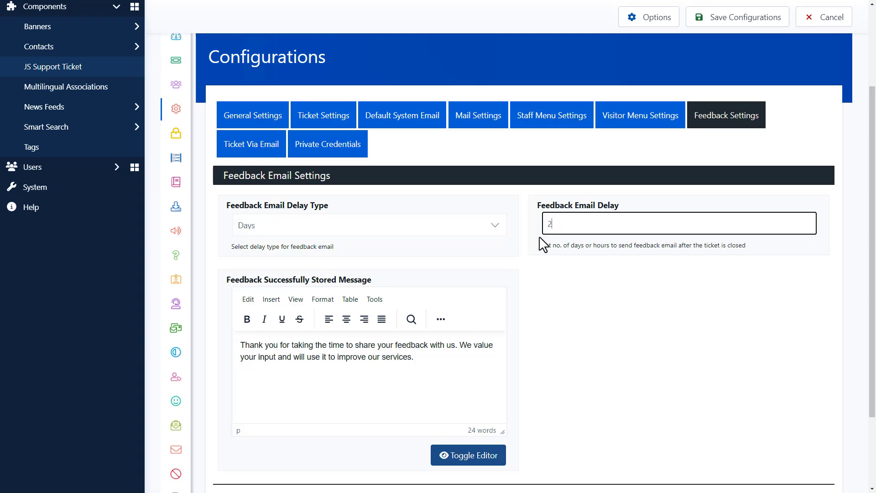
pyautogui.click(519, 243)
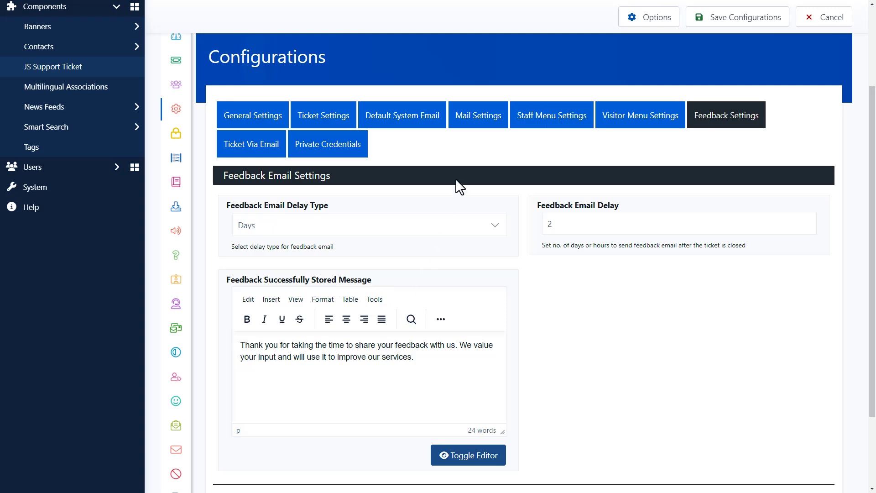
# - In the mail settings, keep the Feedback Email To User notification Enabled for User
pyautogui.click(477, 124)
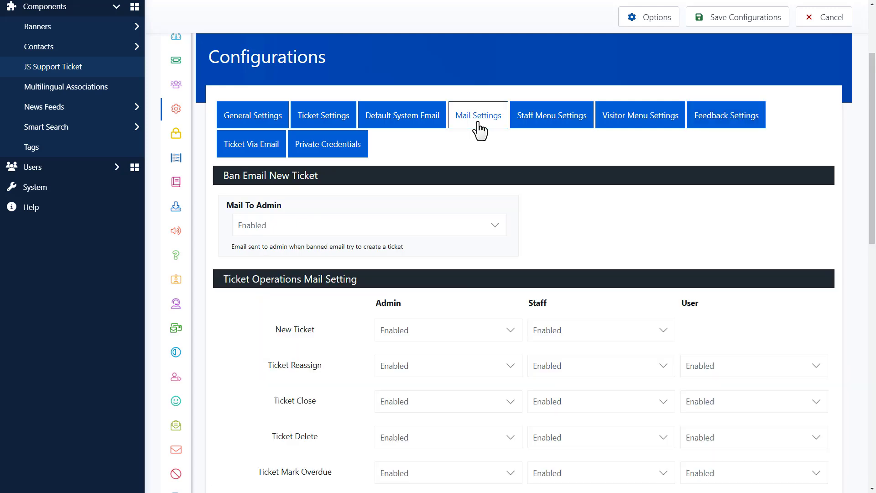
pyautogui.scroll(-10, 479, 133)
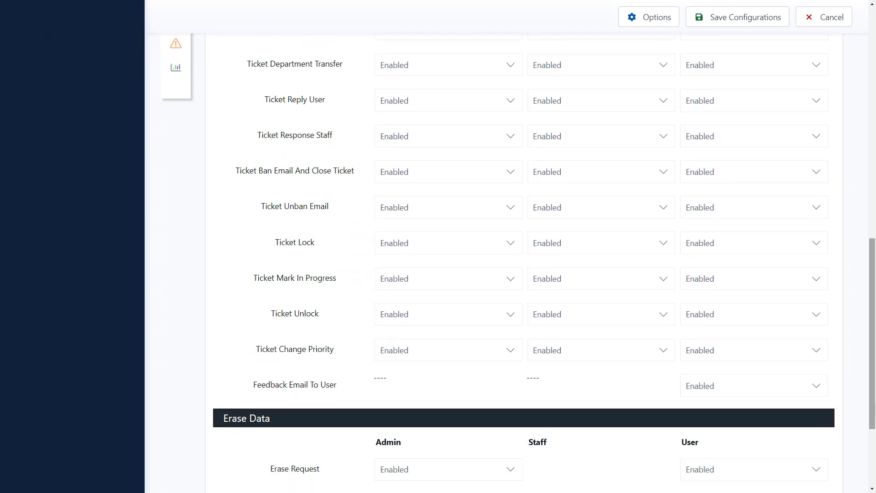
pyautogui.click(737, 388)
pyautogui.click(735, 402)
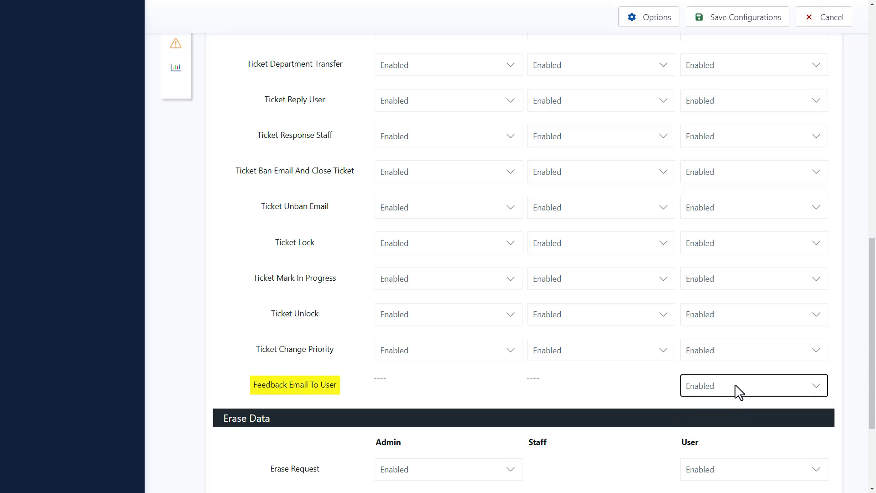
# - In the Ticket Via Email settings, keep Utf Auto Switch set to Yes and ticket via email set to Enabled
pyautogui.moveTo(871, 378); pyautogui.dragTo(874, 196)
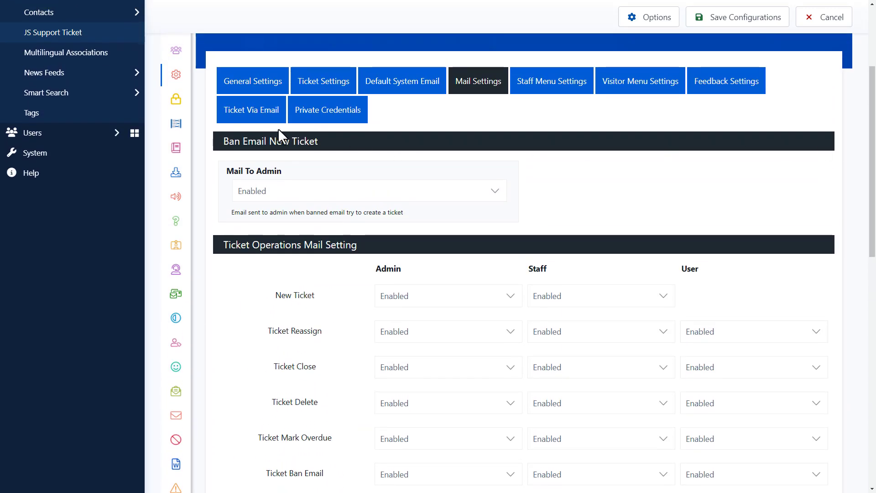
pyautogui.click(247, 117)
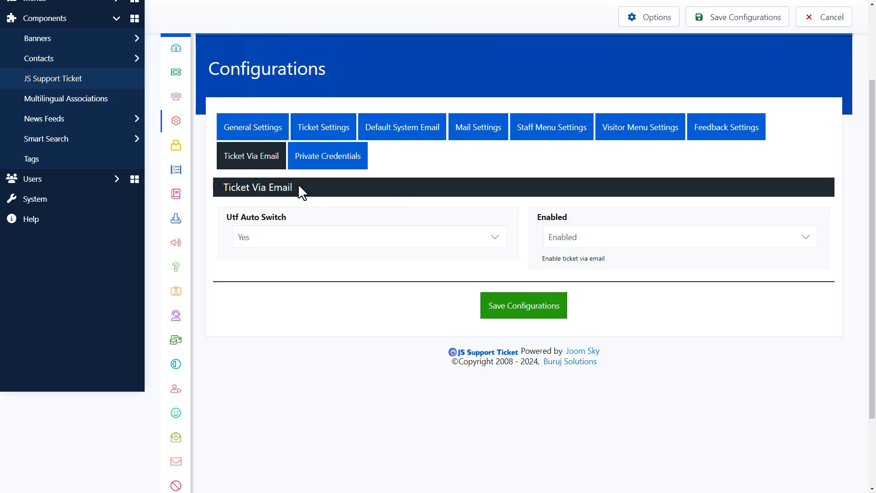
pyautogui.click(265, 237)
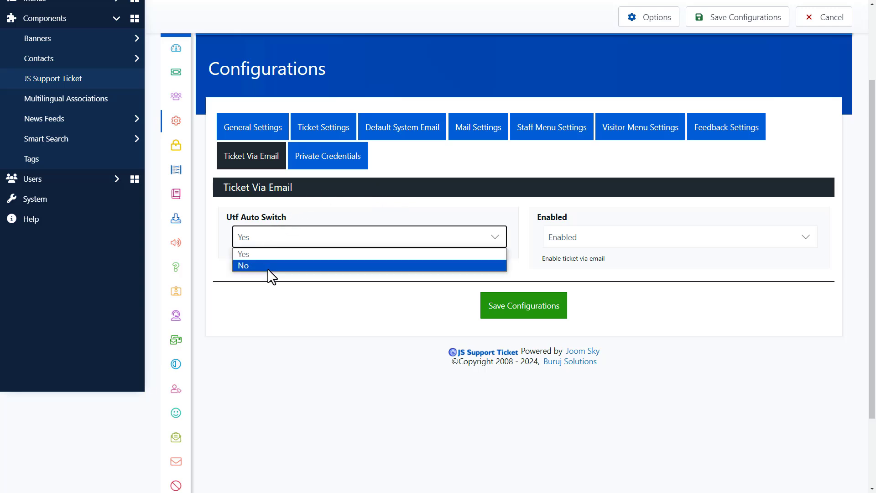
pyautogui.click(268, 252)
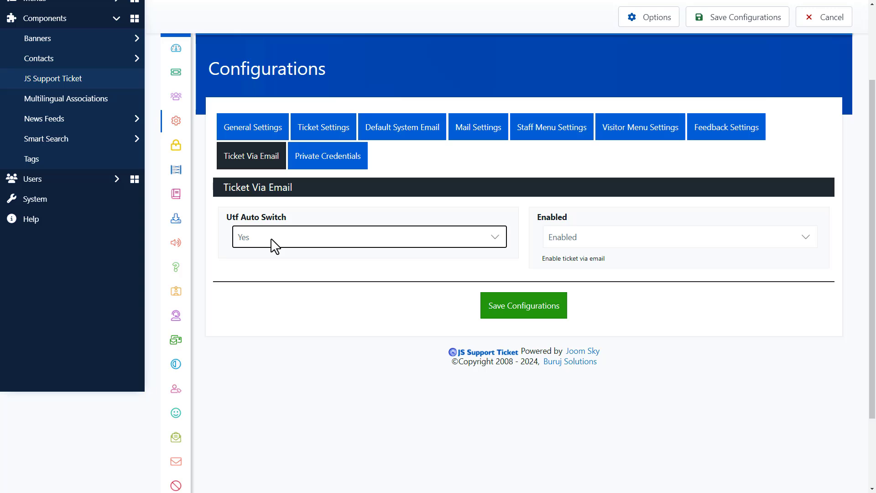
pyautogui.click(606, 236)
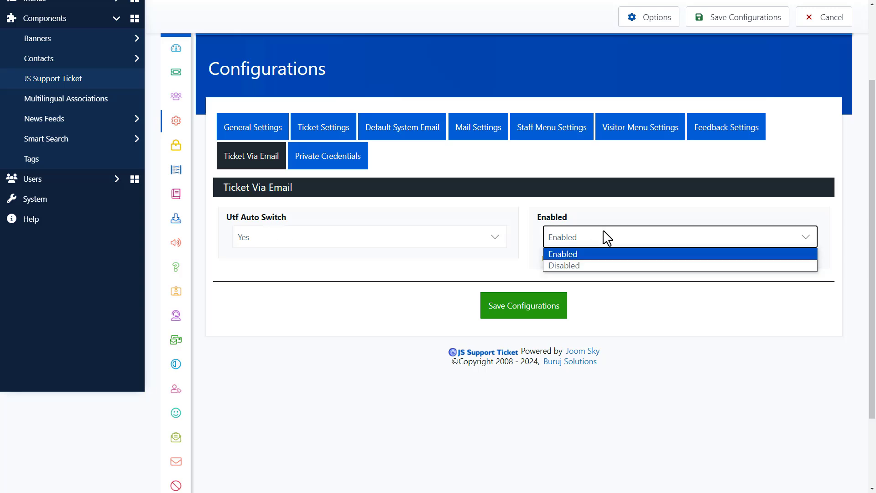
pyautogui.click(598, 253)
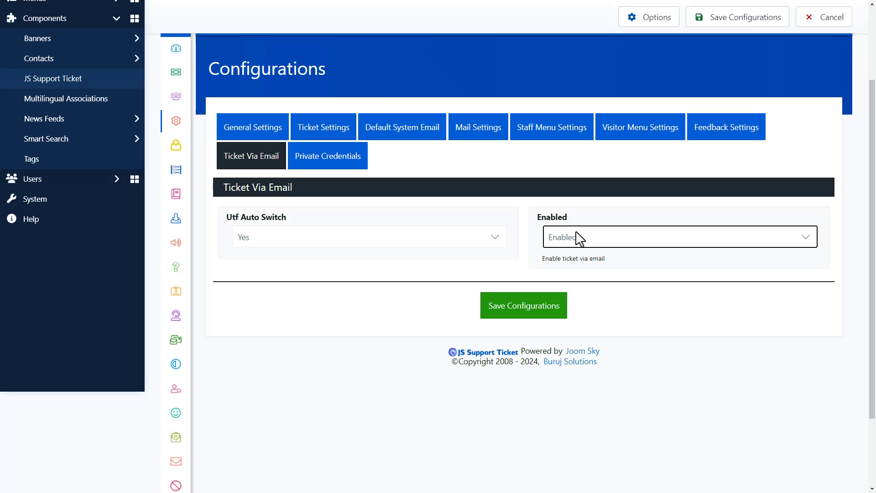
# - Replace the Secret Key in the private credentials settings by pasting the new encryption key, and save the configurations
pyautogui.click(350, 166)
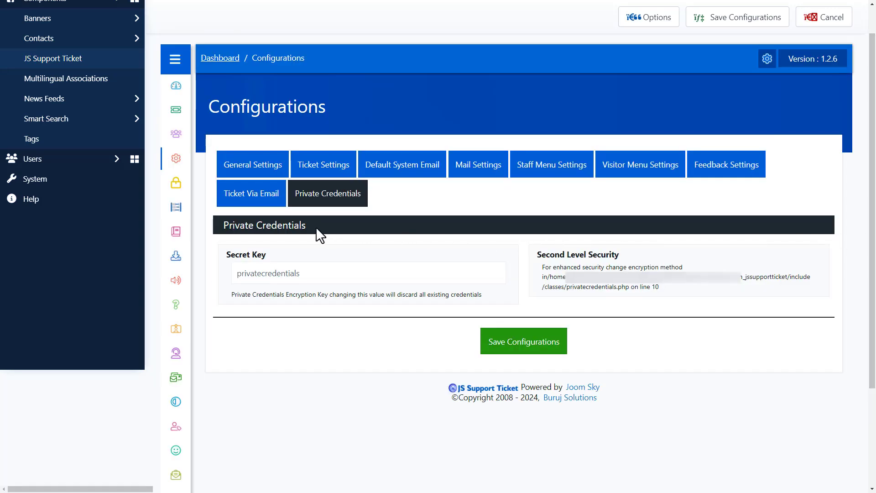
pyautogui.click(313, 277)
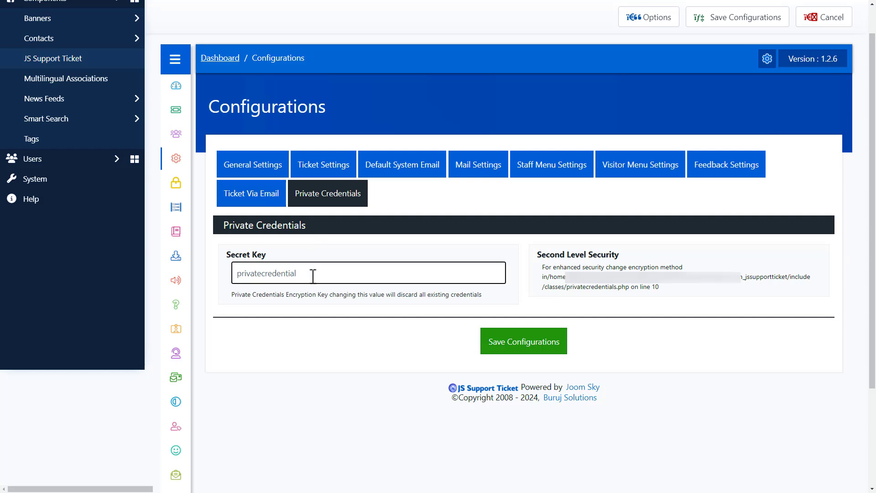
pyautogui.press('BackSpace')
pyautogui.press('BackSpace')
pyautogui.press('BackSpace')
pyautogui.press('BackSpace')
pyautogui.press('BackSpace')
pyautogui.press('BackSpace')
pyautogui.press('BackSpace')
pyautogui.press('BackSpace')
pyautogui.press('BackSpace')
pyautogui.press('BackSpace')
pyautogui.press('BackSpace')
pyautogui.press('BackSpace')
pyautogui.press('BackSpace')
pyautogui.press('BackSpace')
pyautogui.press('BackSpace')
pyautogui.press('BackSpace')
pyautogui.press('BackSpace')
pyautogui.press('BackSpace')
pyautogui.hotkey('ctrl', 'v')
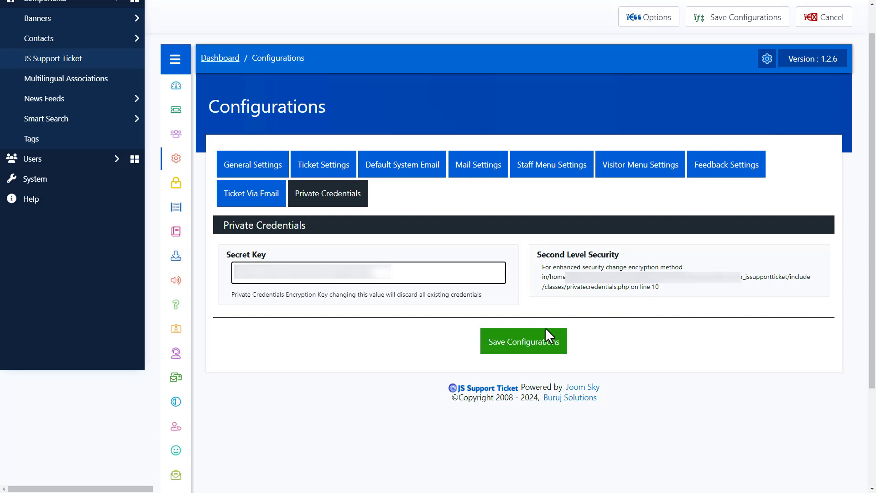
pyautogui.click(523, 343)
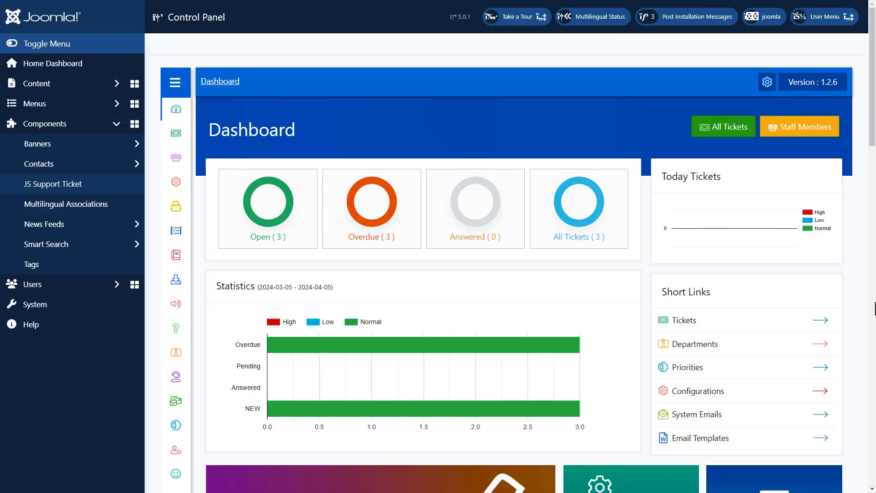